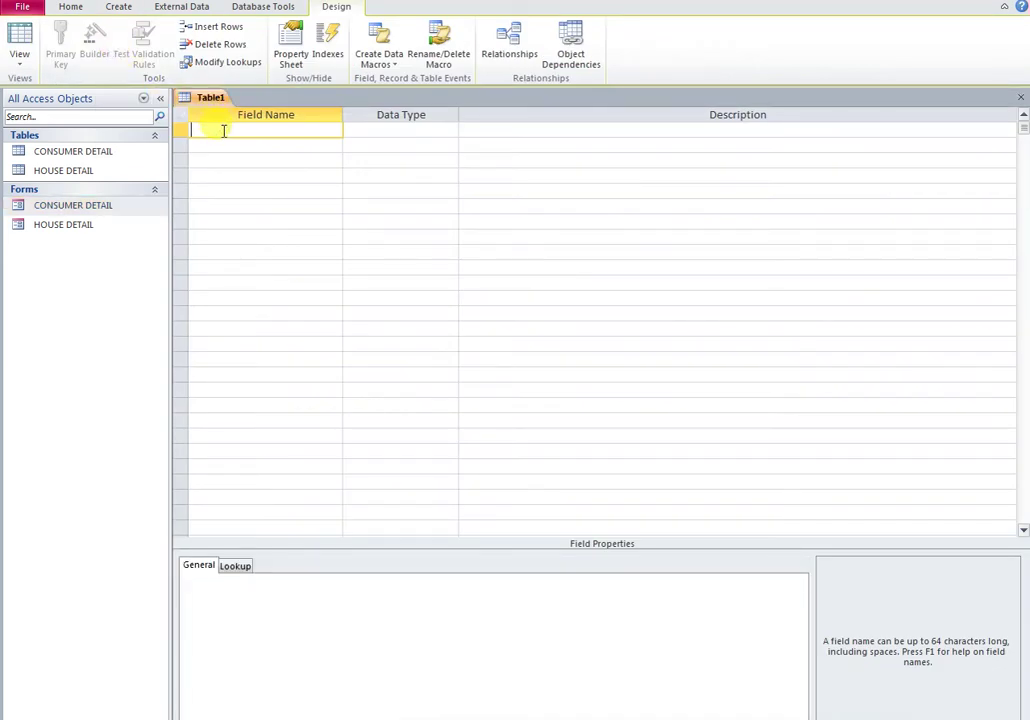
# Step: Make SNO an AutoNumber field
pyautogui.press('Tab')
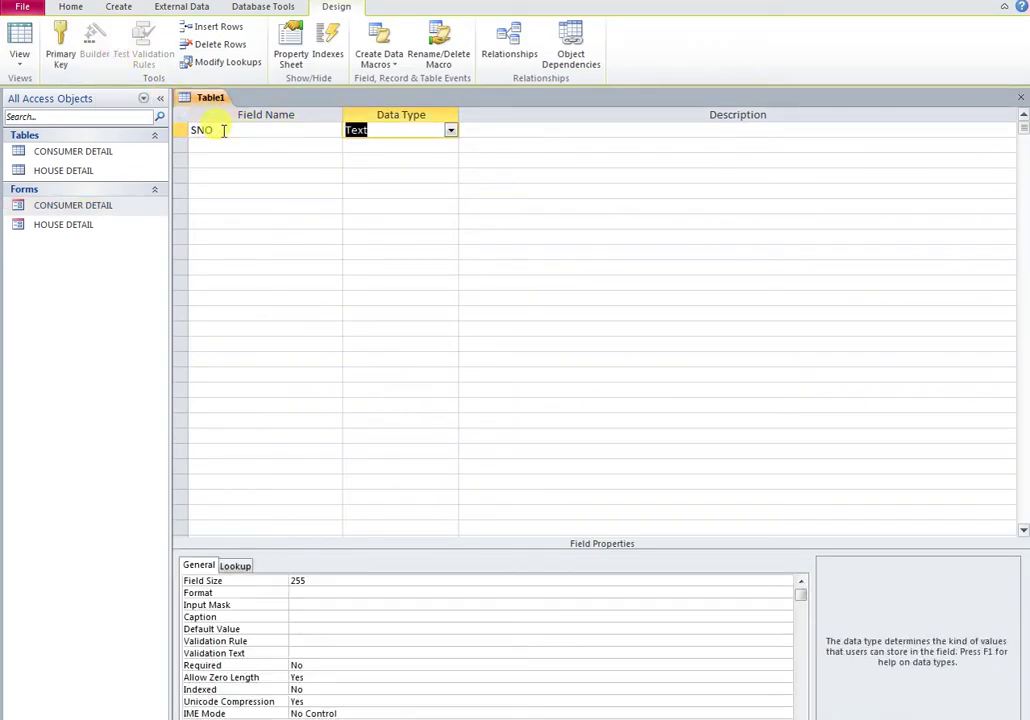
pyautogui.write('AutoNumber')
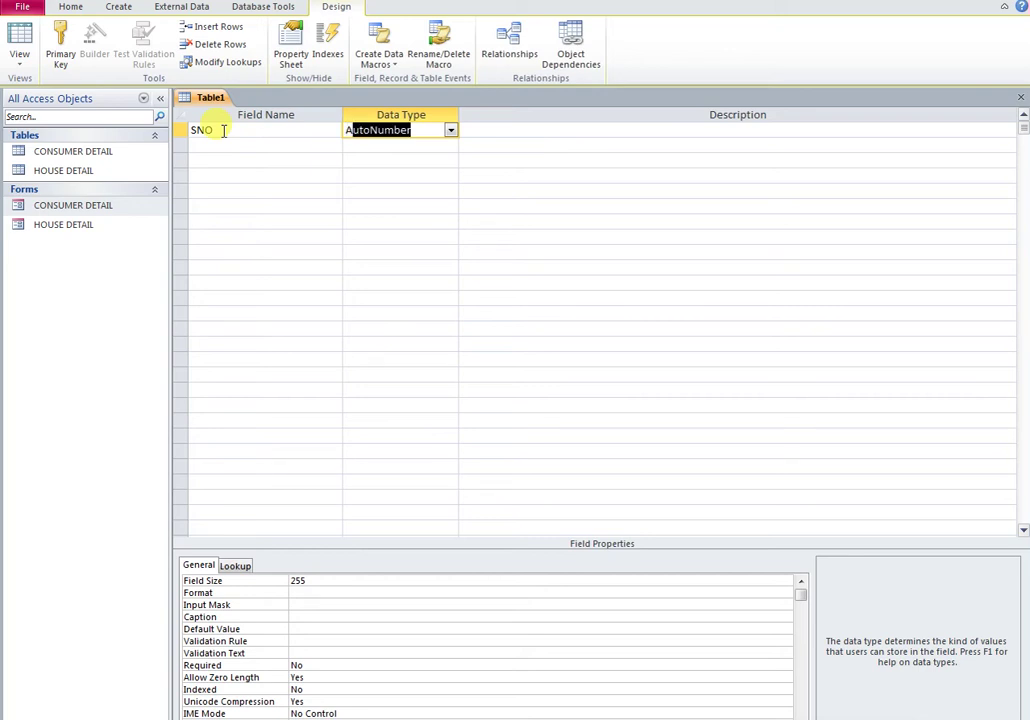
pyautogui.press('Down')
pyautogui.hotkey('shift', 'Tab')
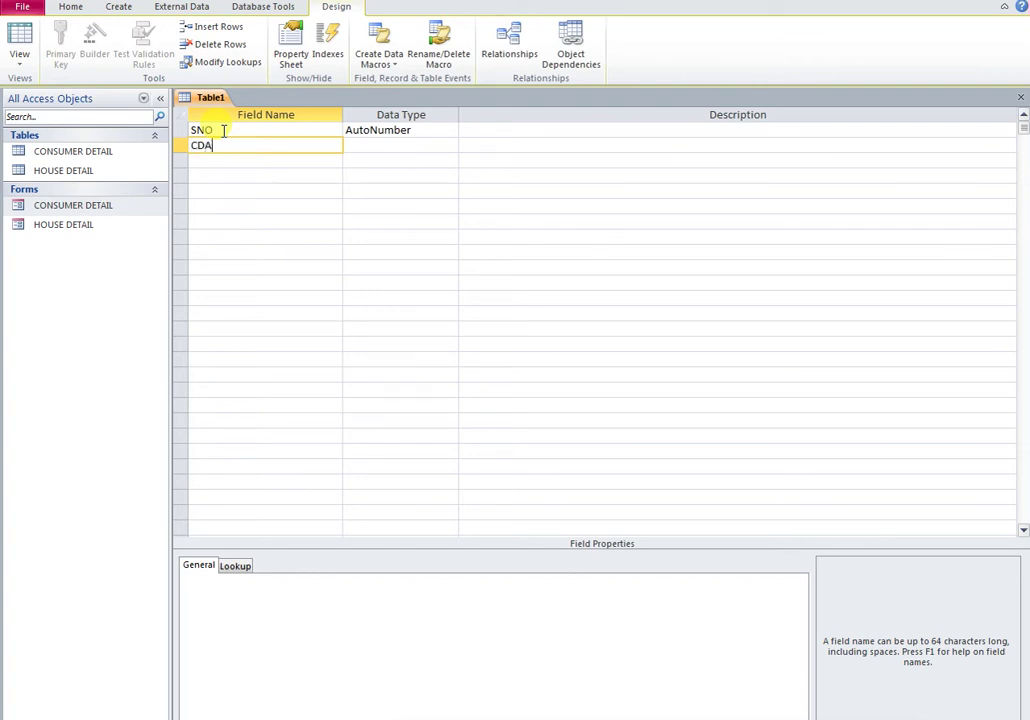
# Step: Make CDATE a Date/Time field with the Short Date format
pyautogui.press('Tab')
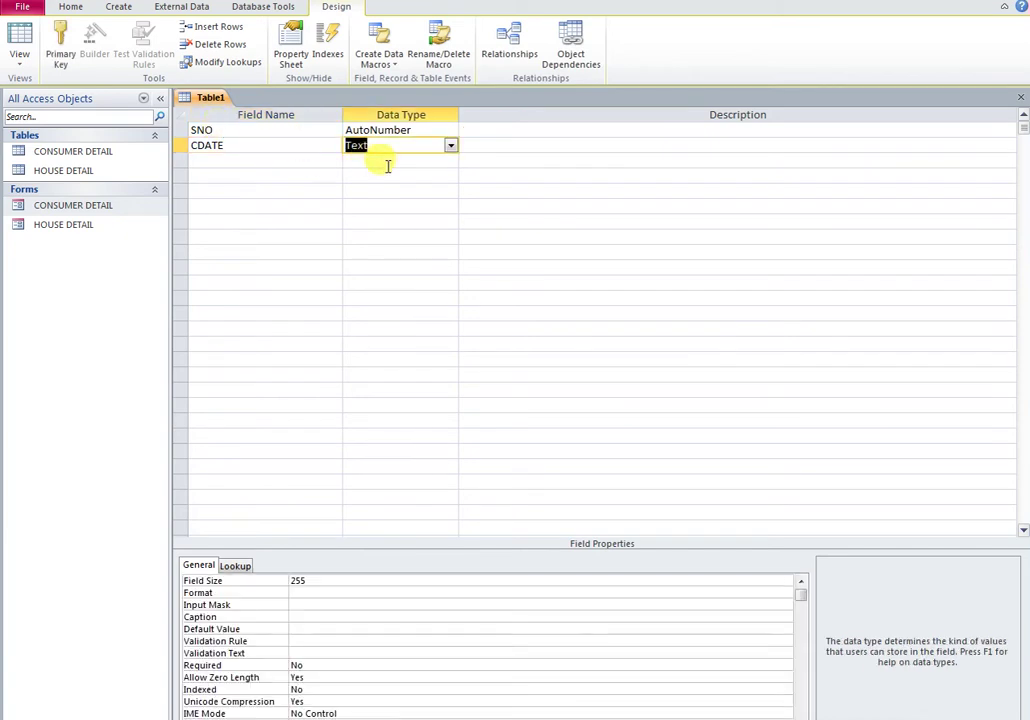
pyautogui.click(450, 146)
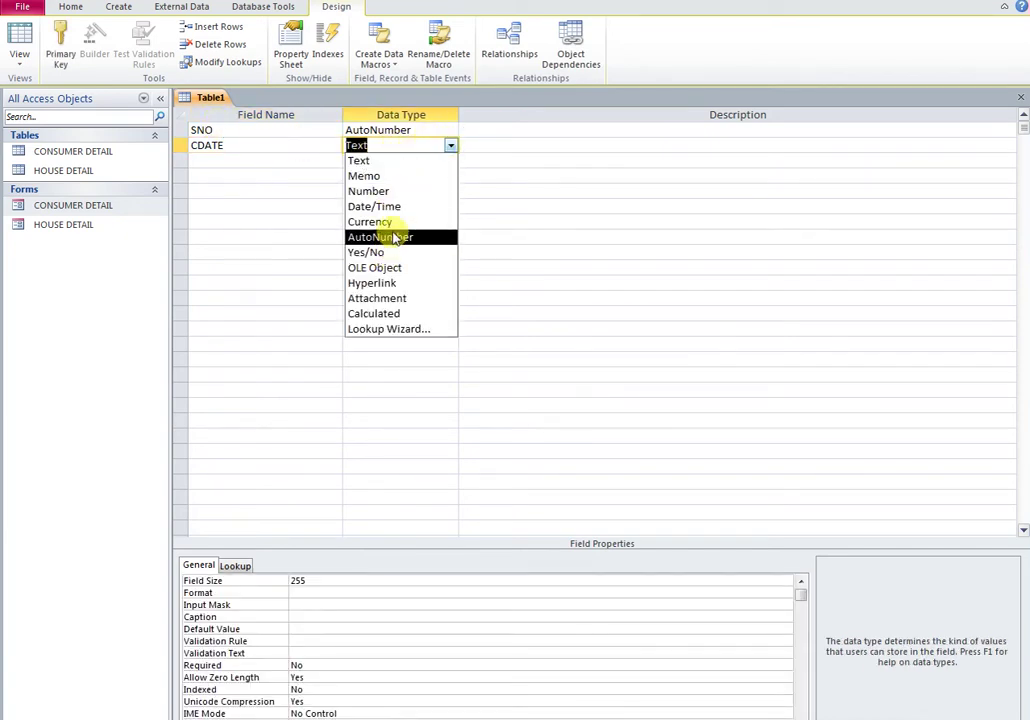
pyautogui.click(385, 203)
pyautogui.click(241, 145)
pyautogui.click(300, 579)
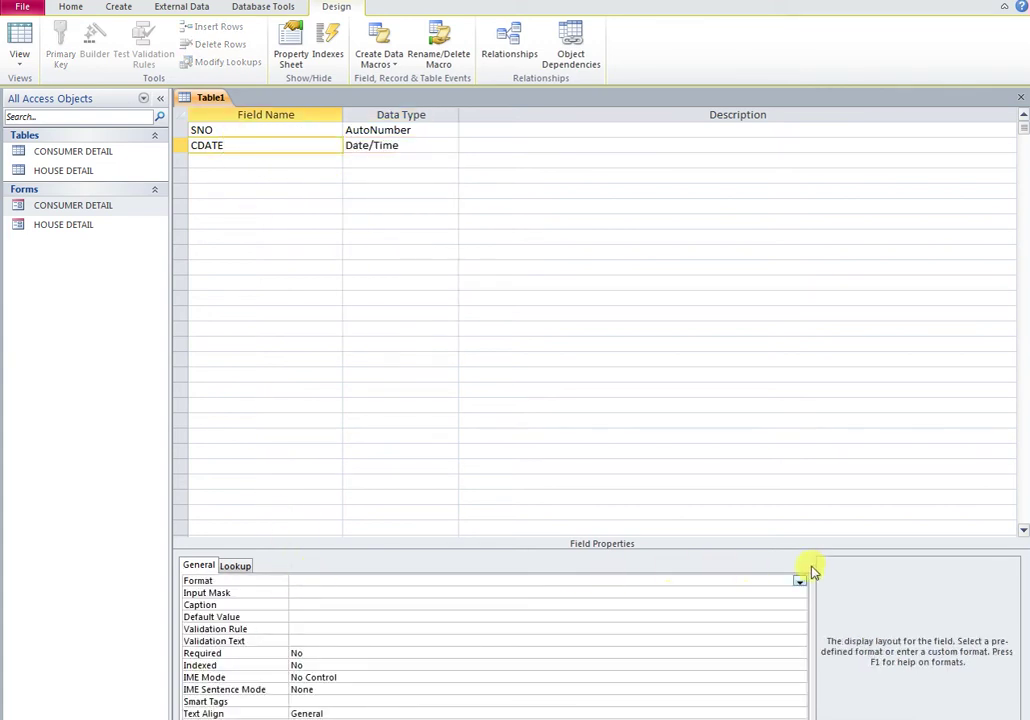
pyautogui.click(800, 581)
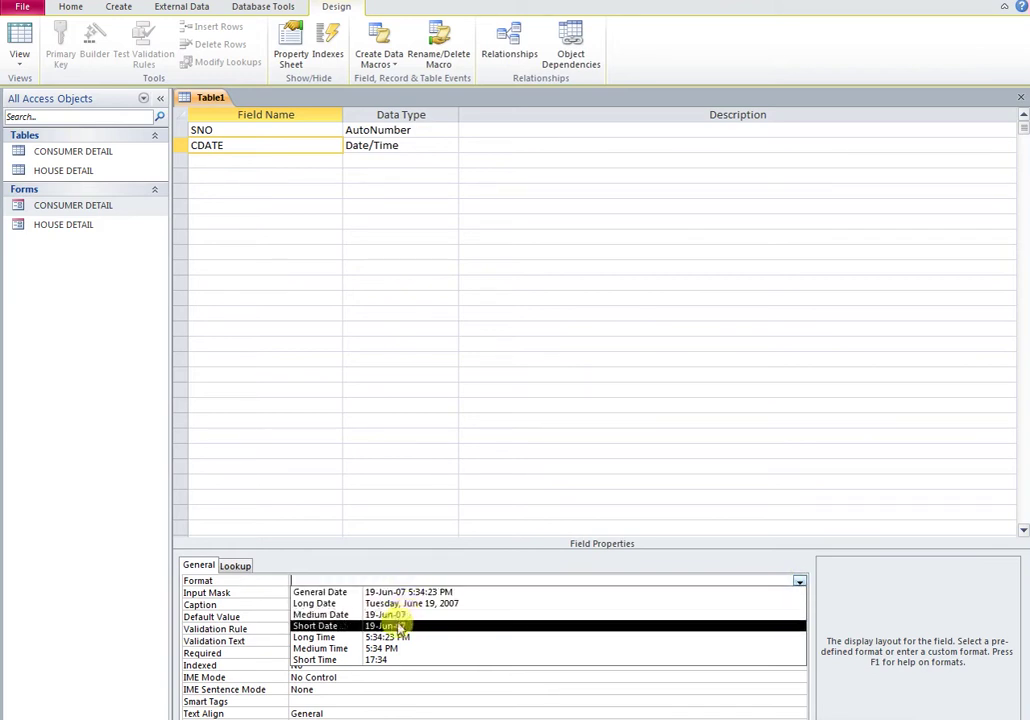
pyautogui.click(389, 630)
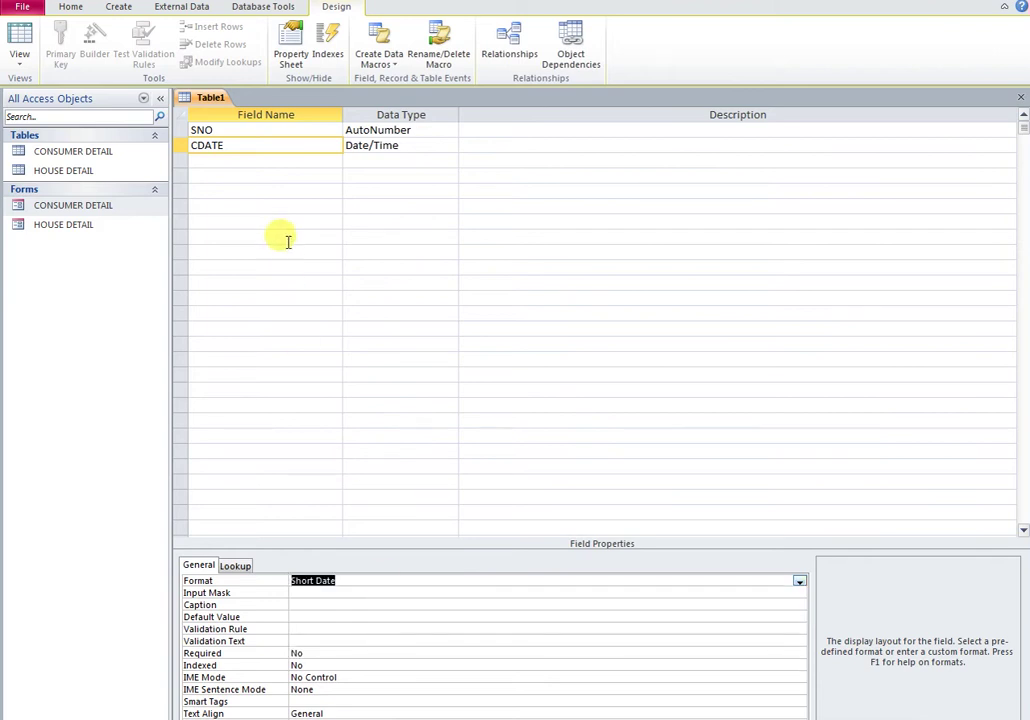
pyautogui.click(212, 164)
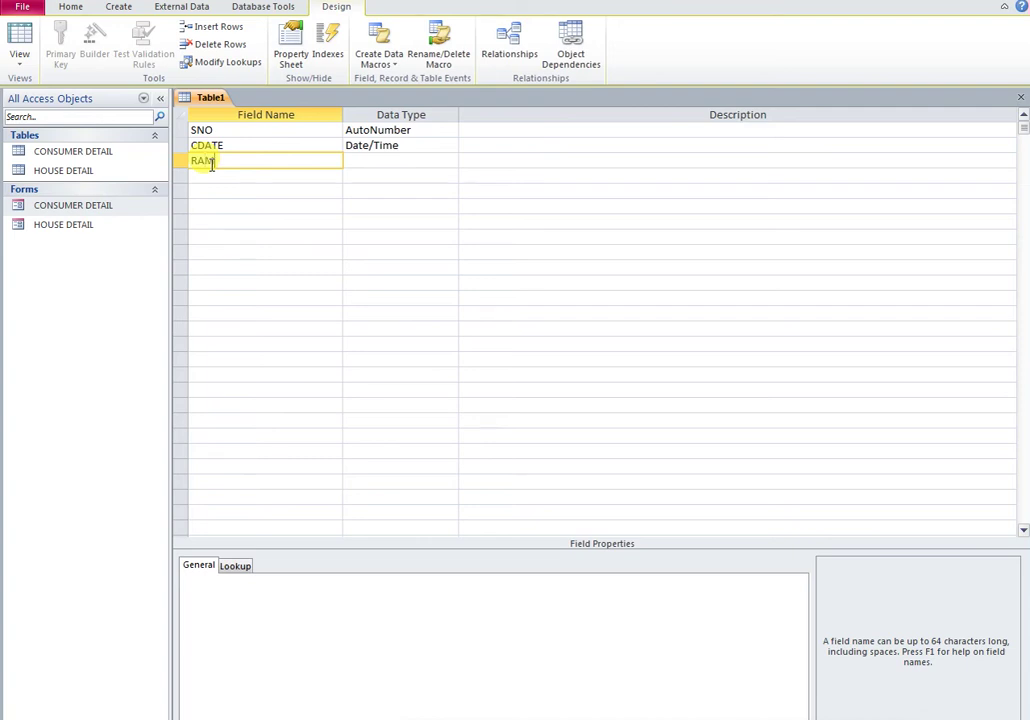
# Step: Make RAM a Currency field with the caption 'RENT AMOUNT'
pyautogui.press('Tab')
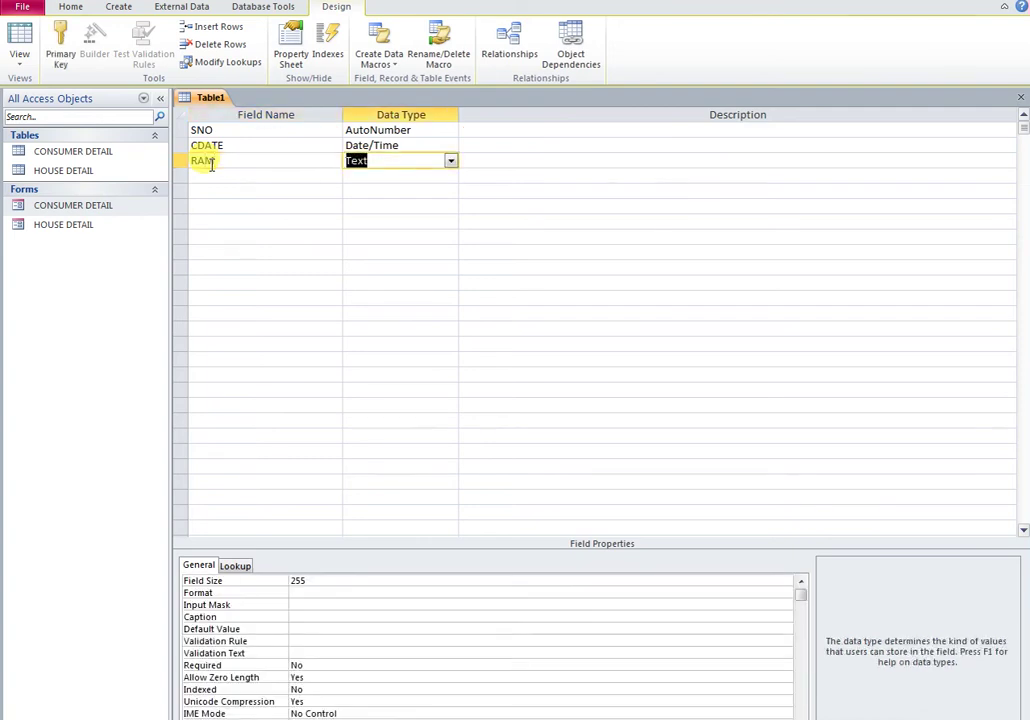
pyautogui.write('cy')
pyautogui.click(230, 160)
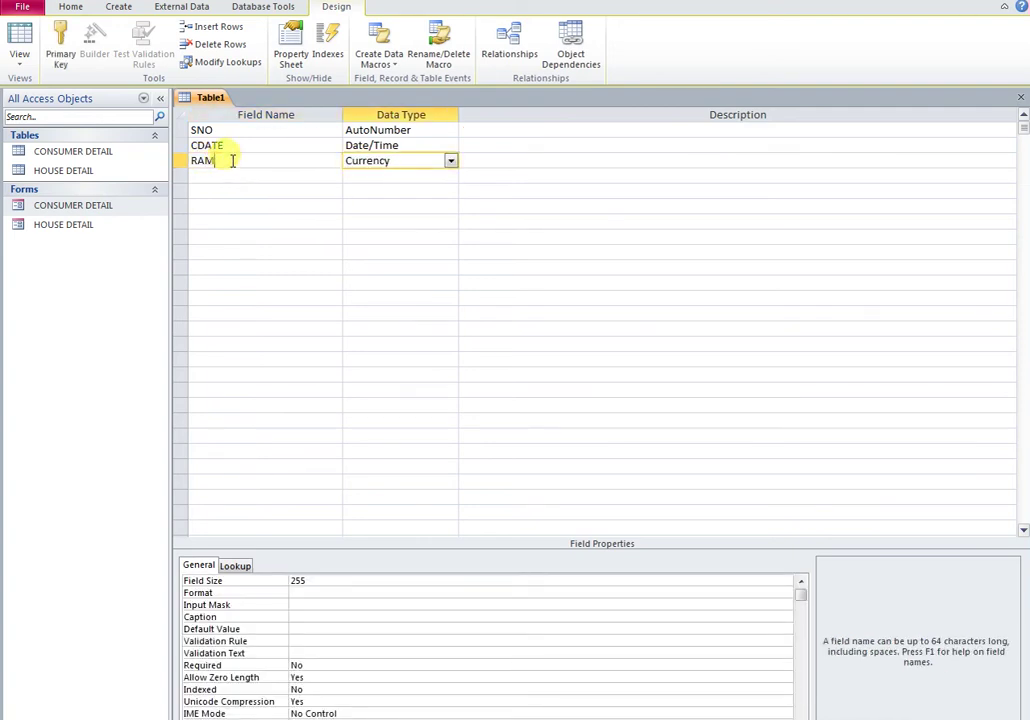
pyautogui.click(305, 616)
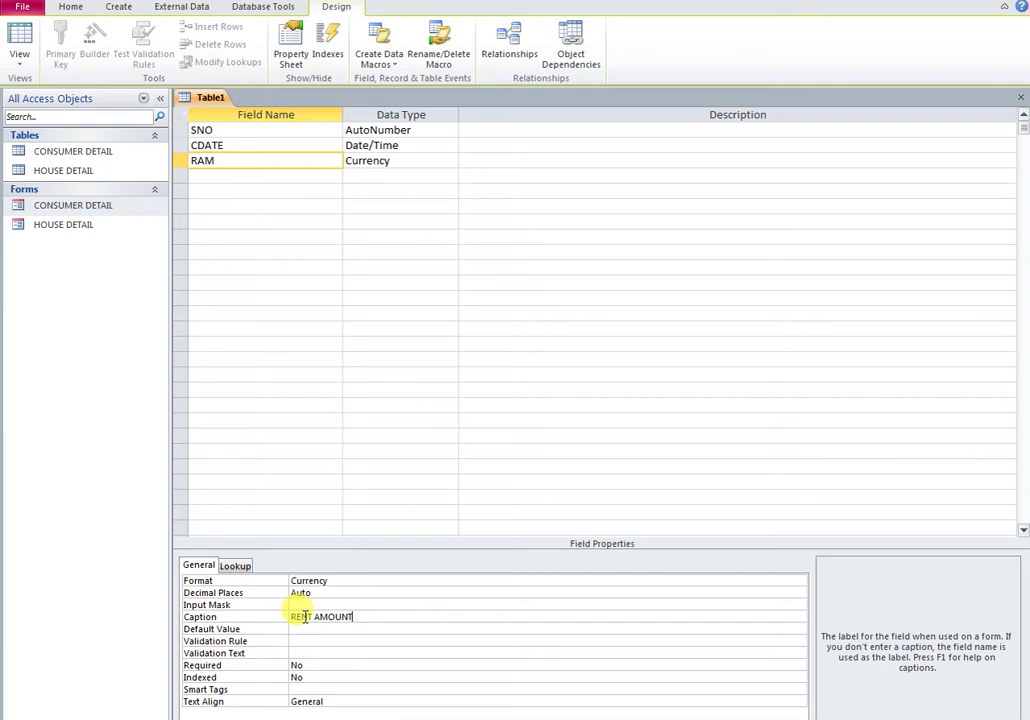
pyautogui.write('RENT AMOUNT')
pyautogui.click(253, 175)
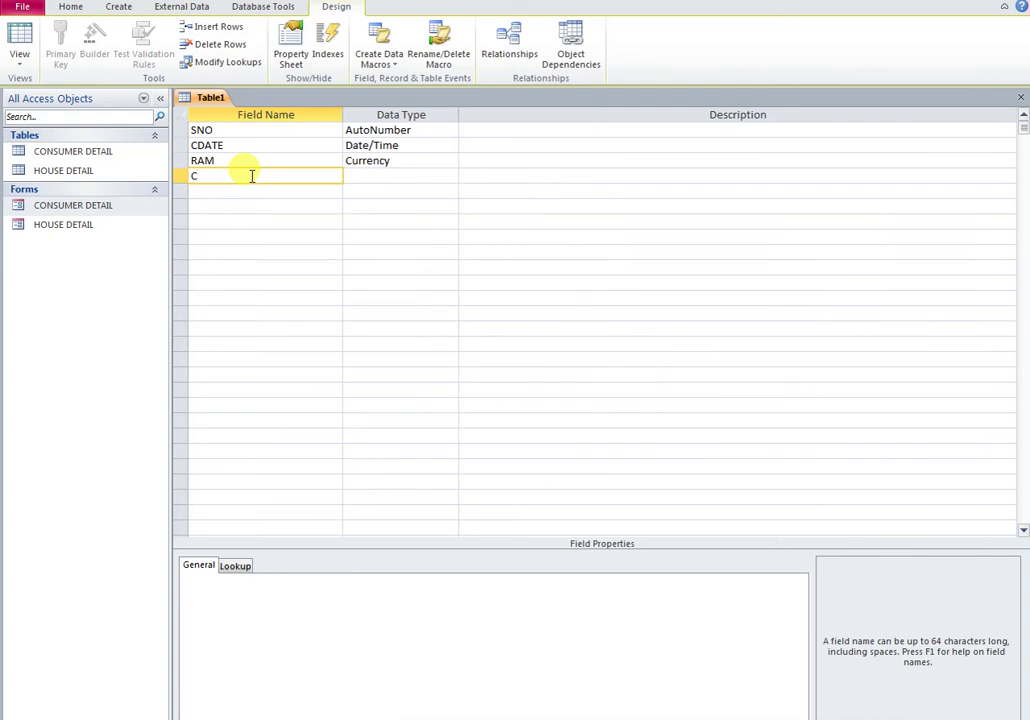
pyautogui.press('Tab')
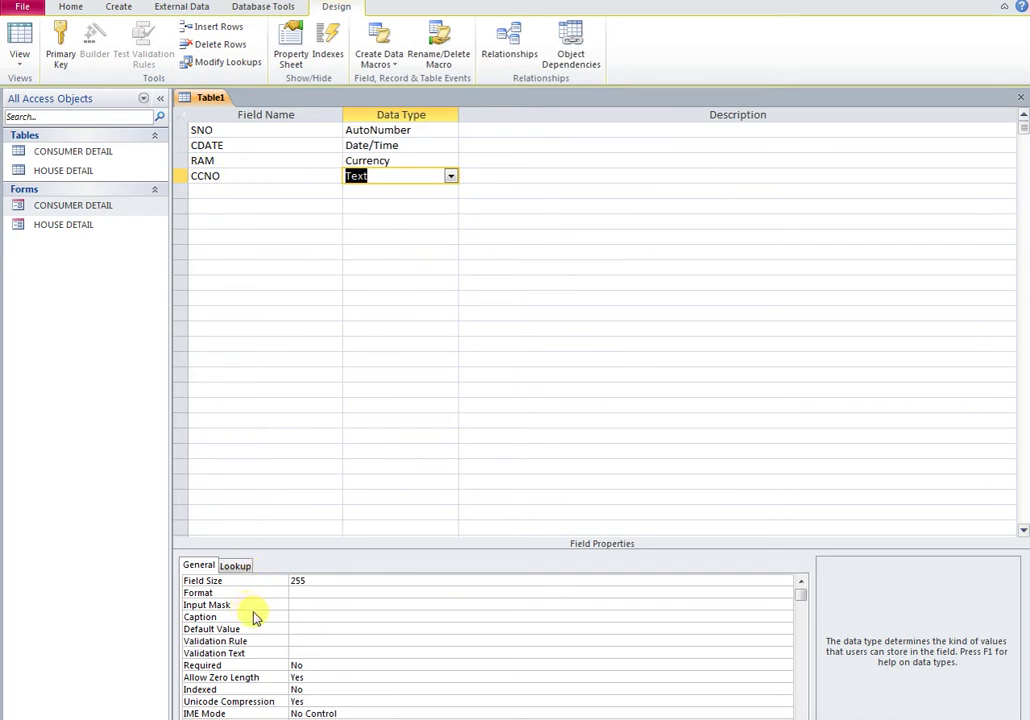
pyautogui.click(300, 611)
pyautogui.click(298, 605)
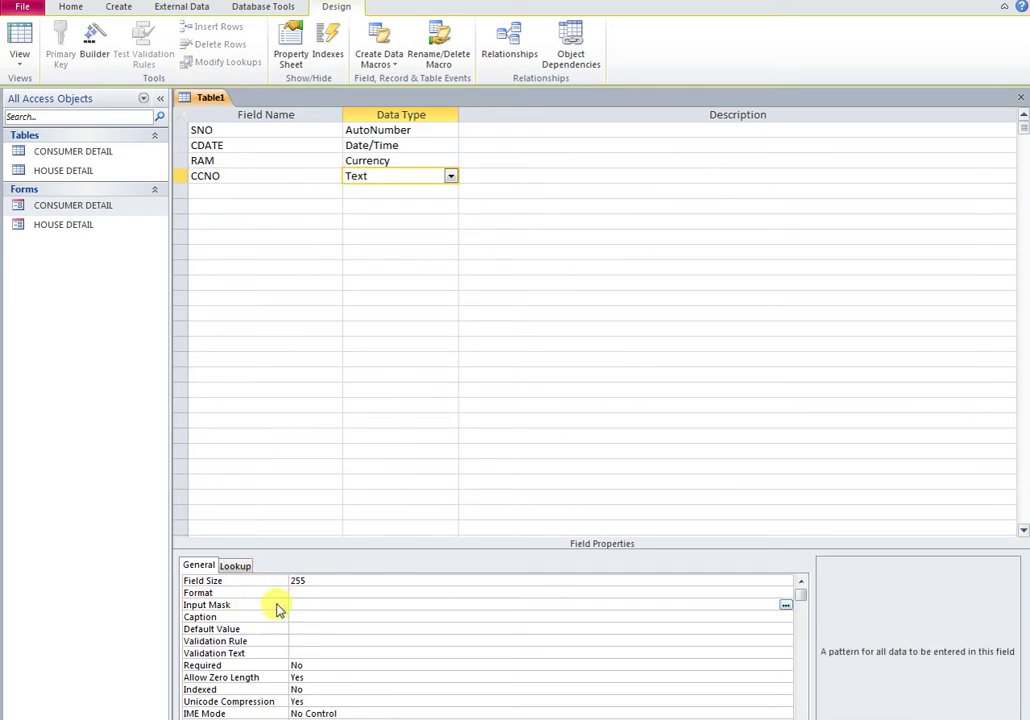
pyautogui.write('0000-0000000')
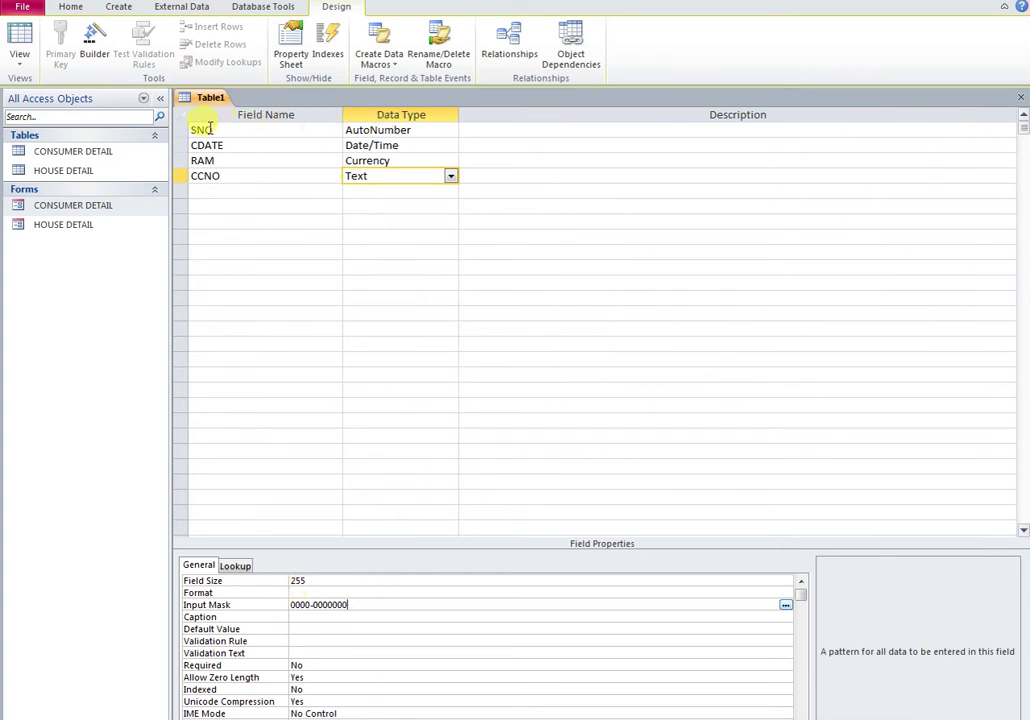
# Step: Set SNO as the primary key and save the table as RENT DETAIL
pyautogui.click(180, 131)
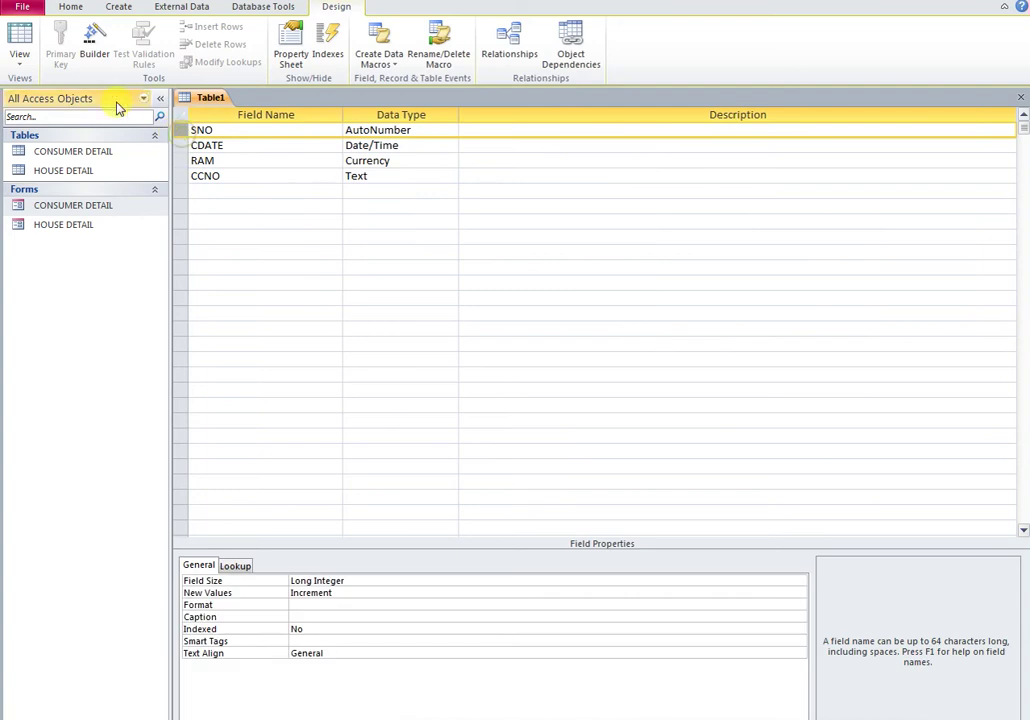
pyautogui.click(62, 58)
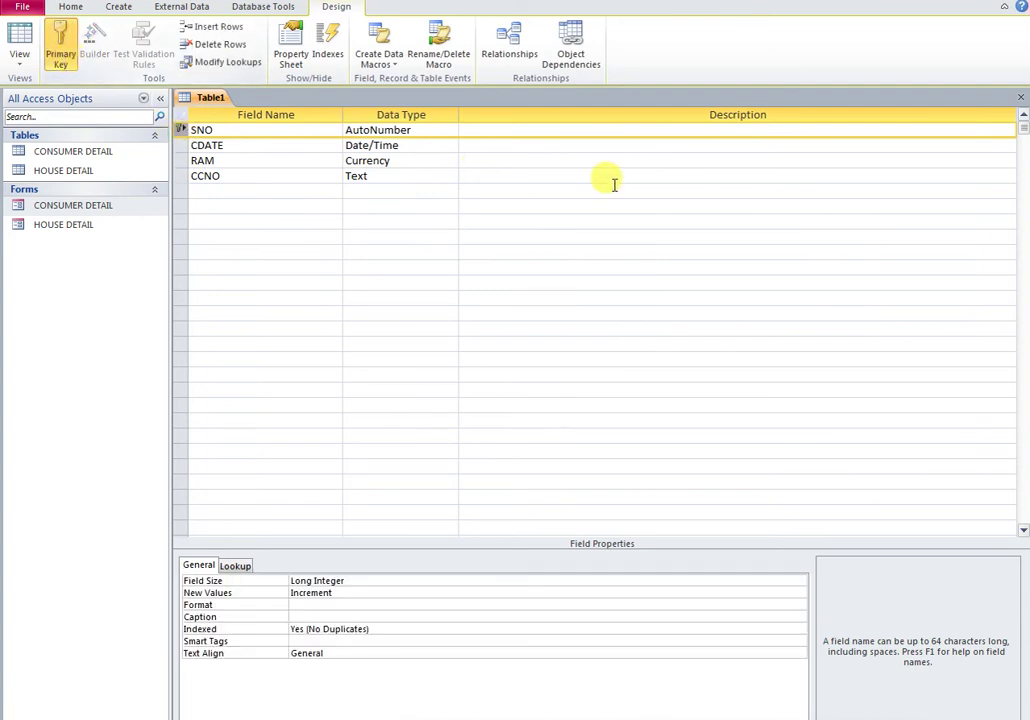
pyautogui.click(1021, 99)
pyautogui.click(456, 423)
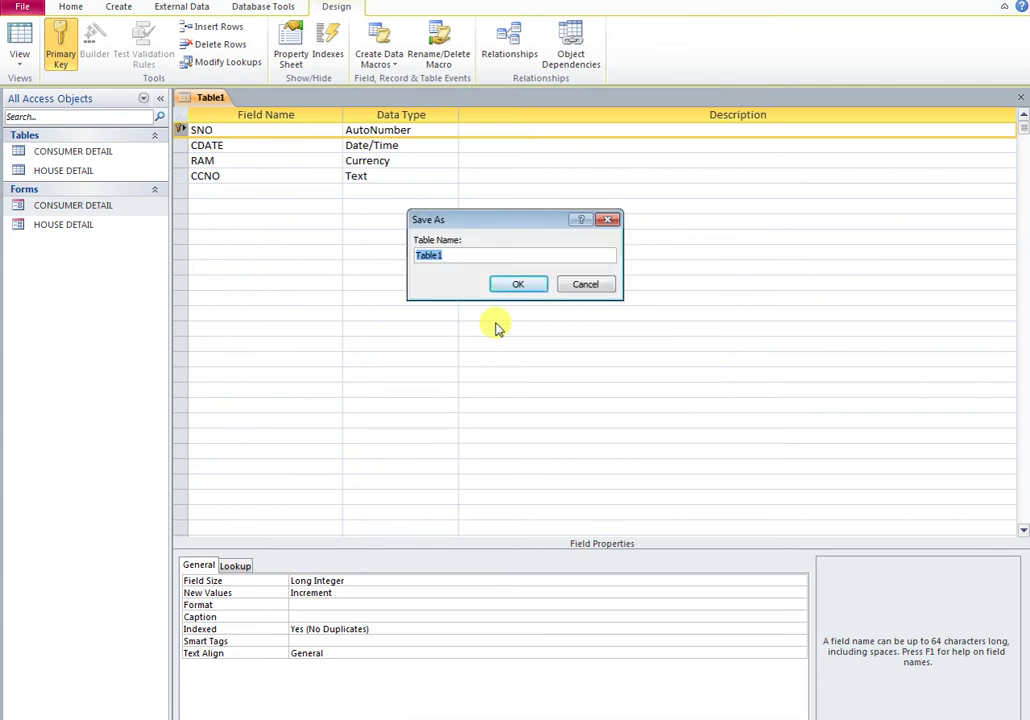
pyautogui.write('RENT DETAIL')
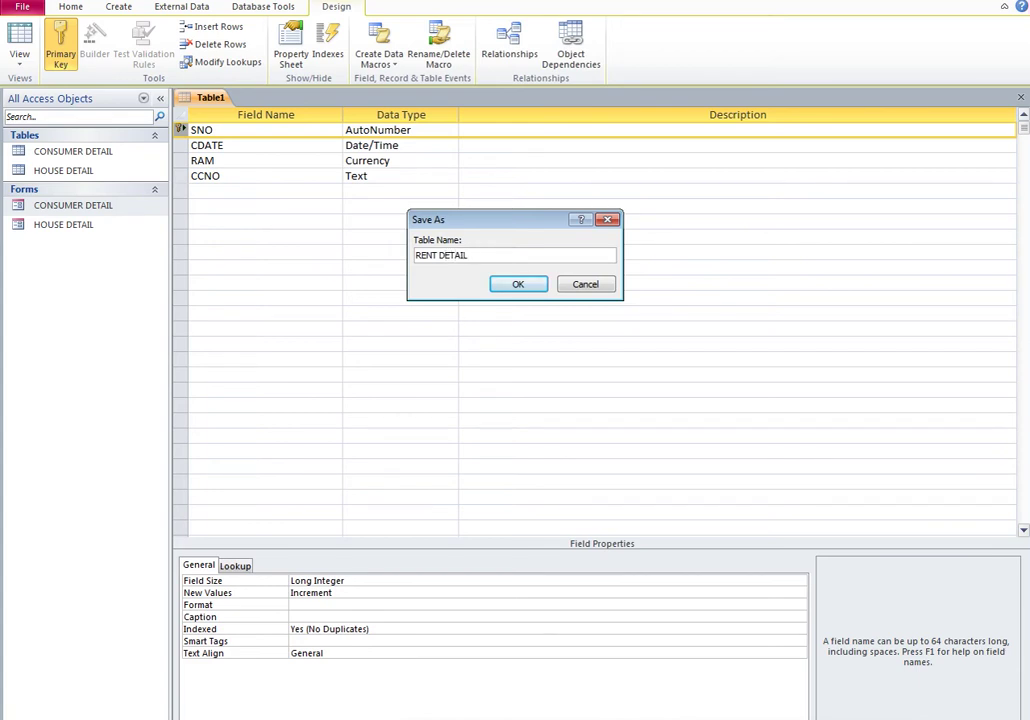
pyautogui.click(532, 288)
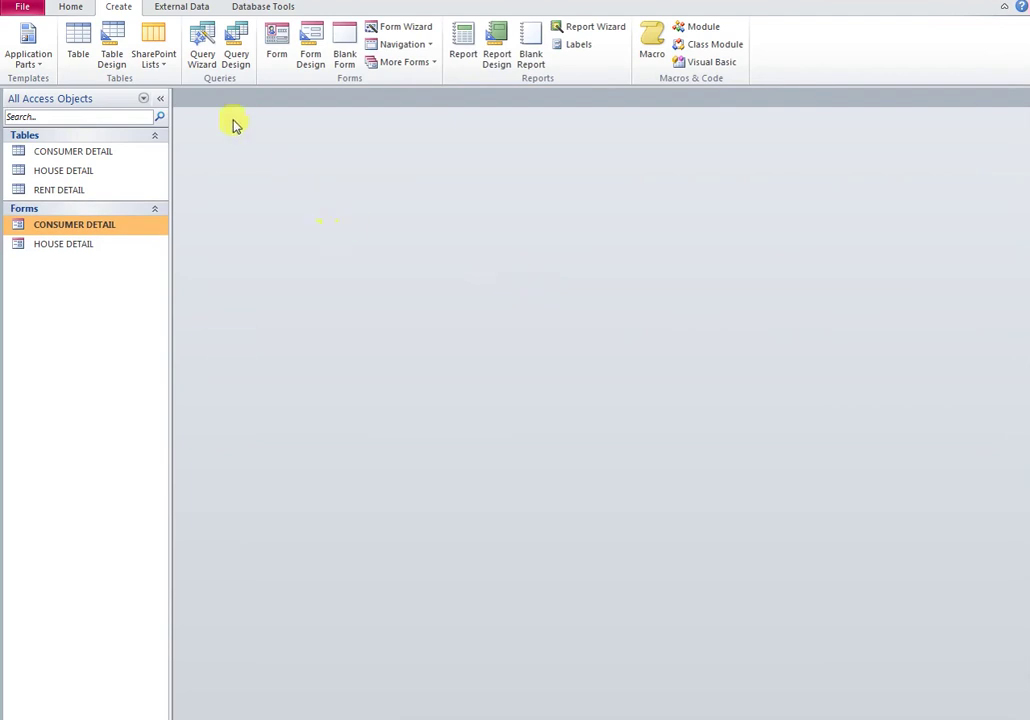
# Step: Add the RENT DETAIL table to the Relationships layout beside CONSUMER DETAIL
pyautogui.click(263, 8)
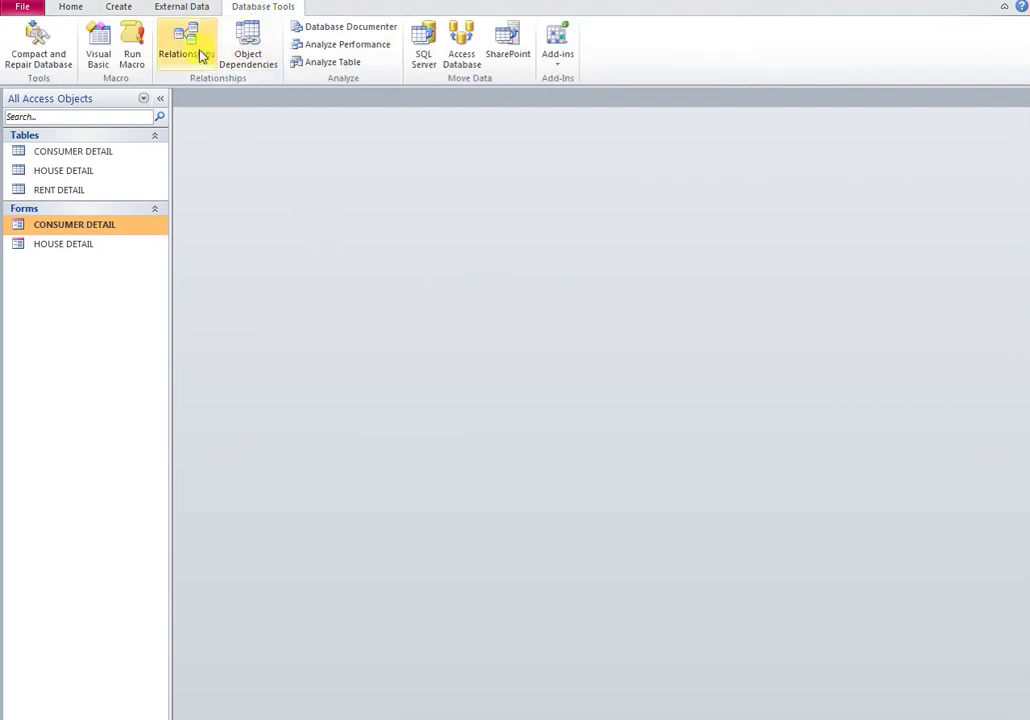
pyautogui.click(199, 55)
pyautogui.rightClick(528, 331)
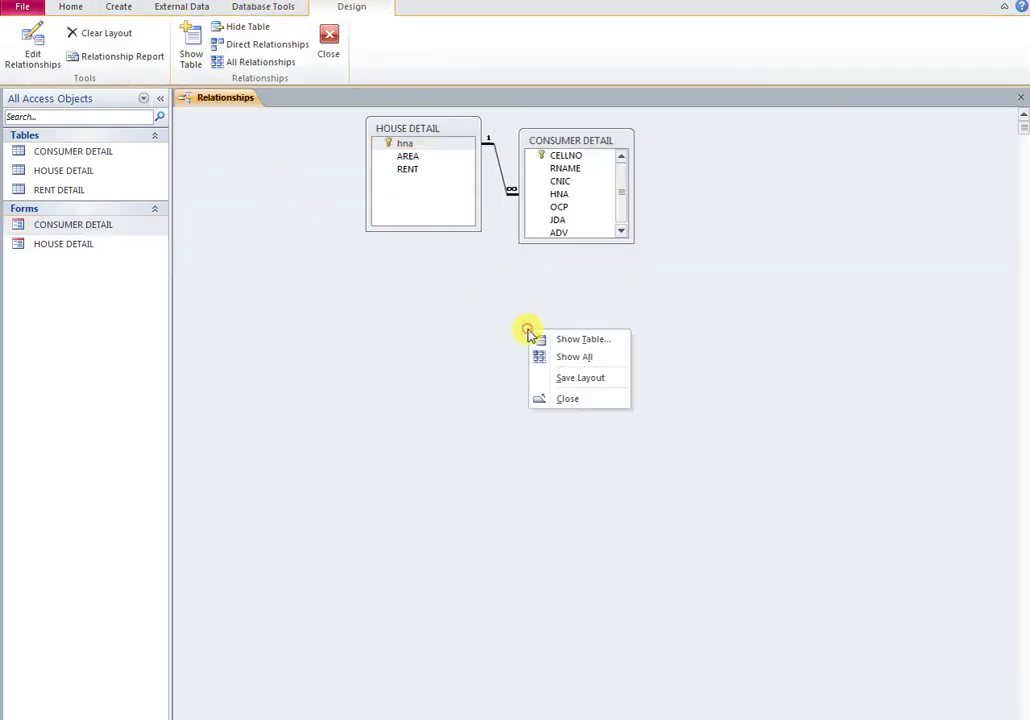
pyautogui.click(600, 345)
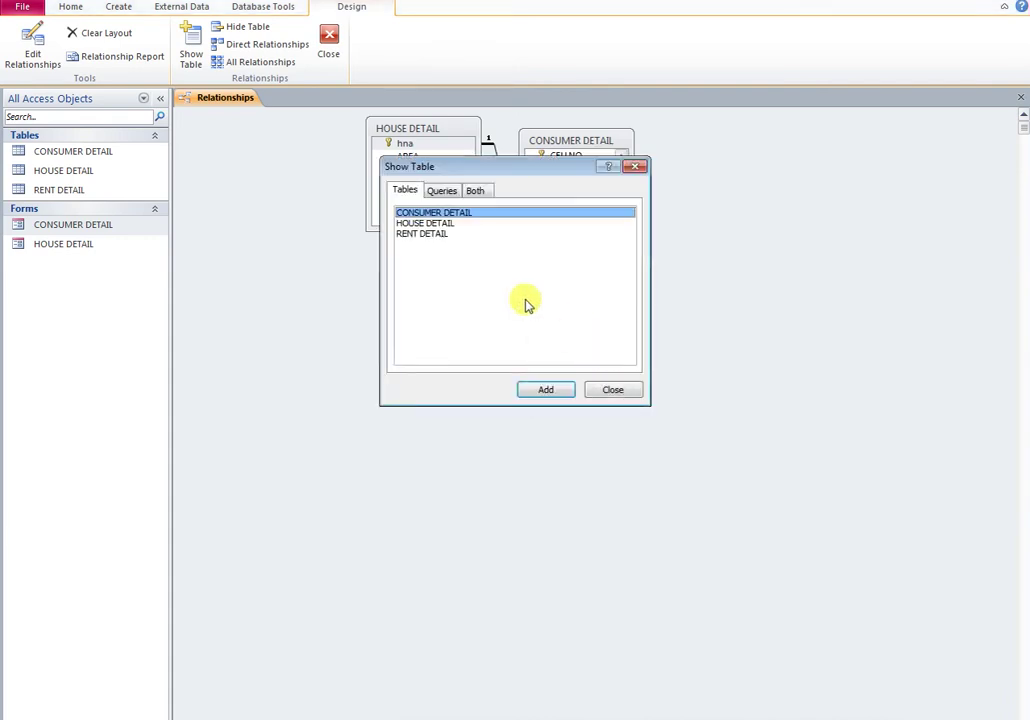
pyautogui.click(425, 234)
pyautogui.click(546, 389)
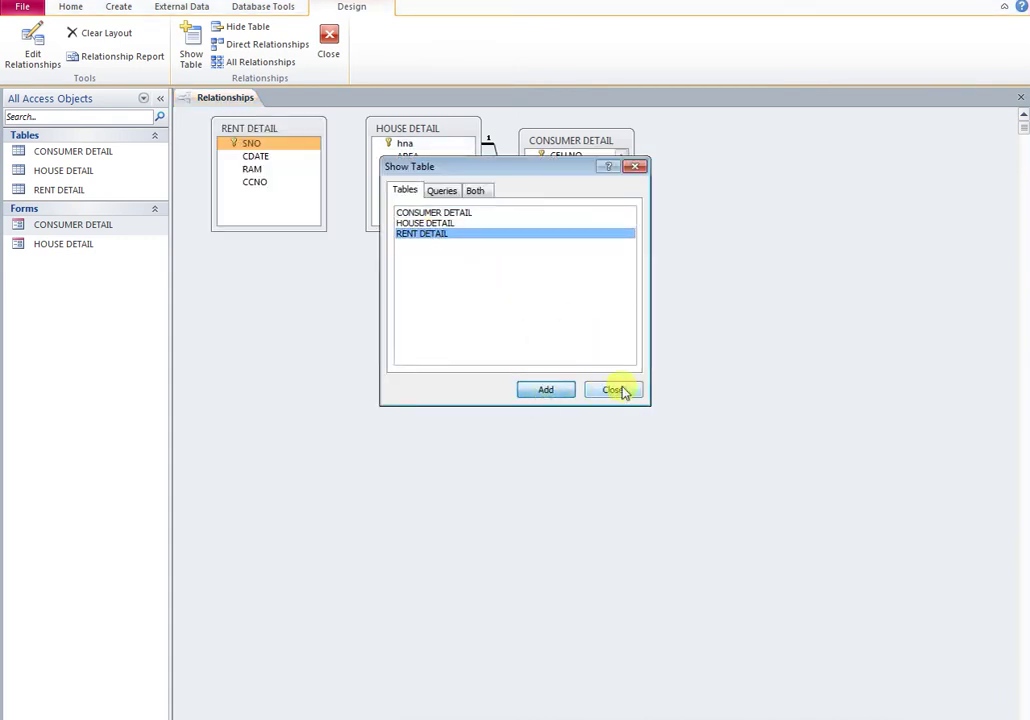
pyautogui.click(613, 389)
pyautogui.moveTo(293, 132); pyautogui.dragTo(780, 230)
# Step: Link CELLNO to CCNO with referential integrity and cascade updates/deletes, and save the layout
pyautogui.click(554, 155)
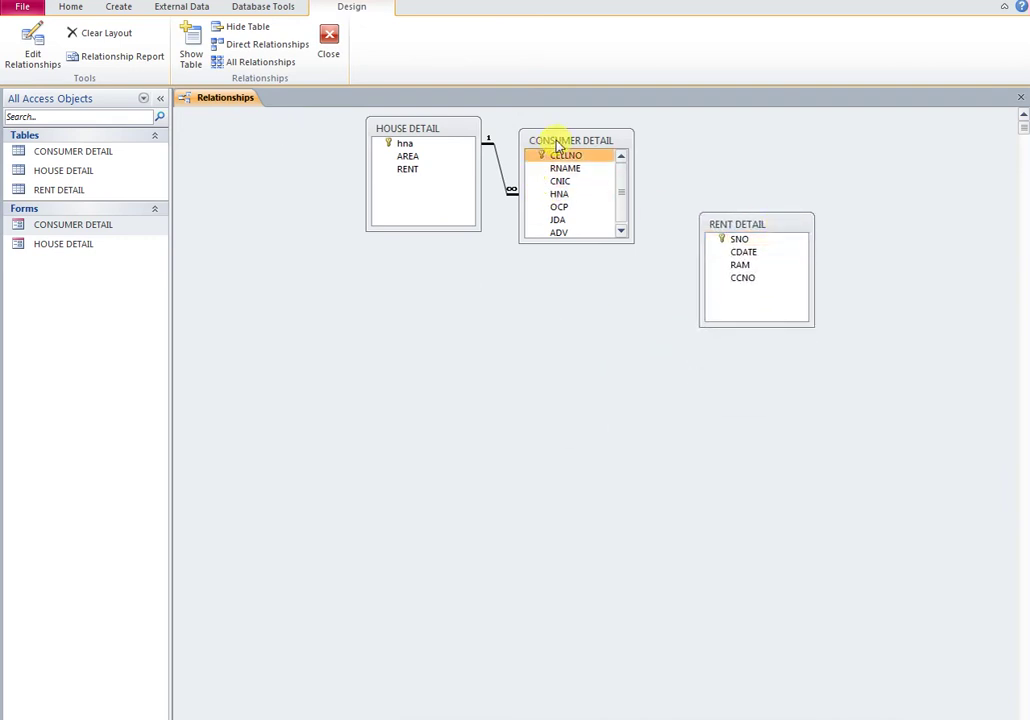
pyautogui.moveTo(574, 235); pyautogui.dragTo(575, 314)
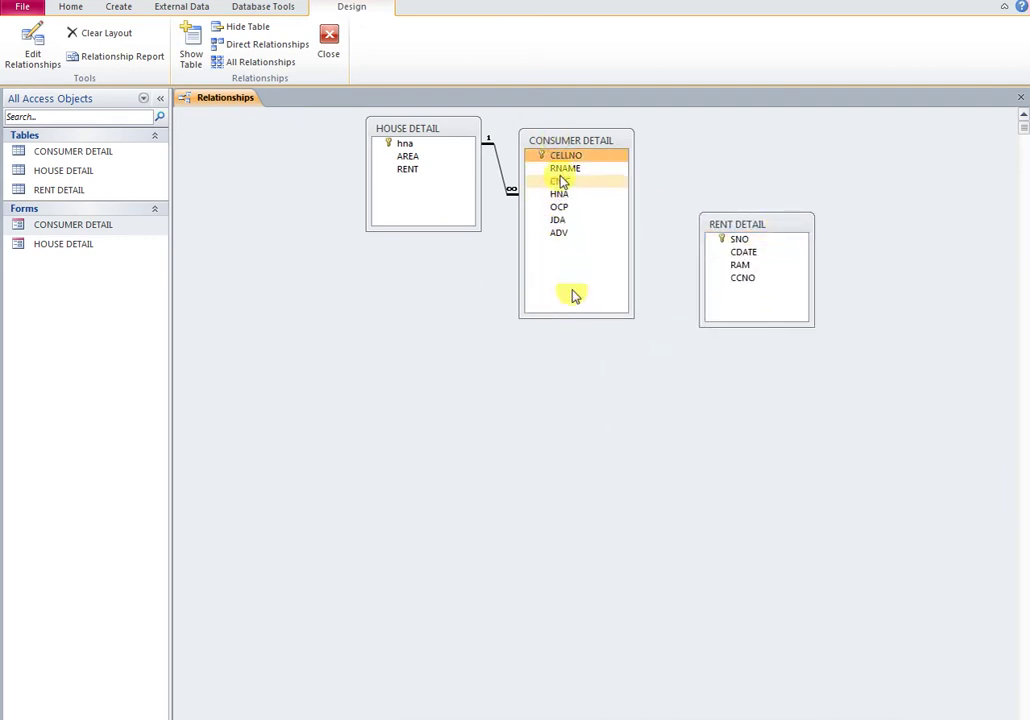
pyautogui.click(562, 160)
pyautogui.moveTo(562, 160); pyautogui.dragTo(745, 286)
pyautogui.click(391, 291)
pyautogui.click(392, 310)
pyautogui.click(396, 329)
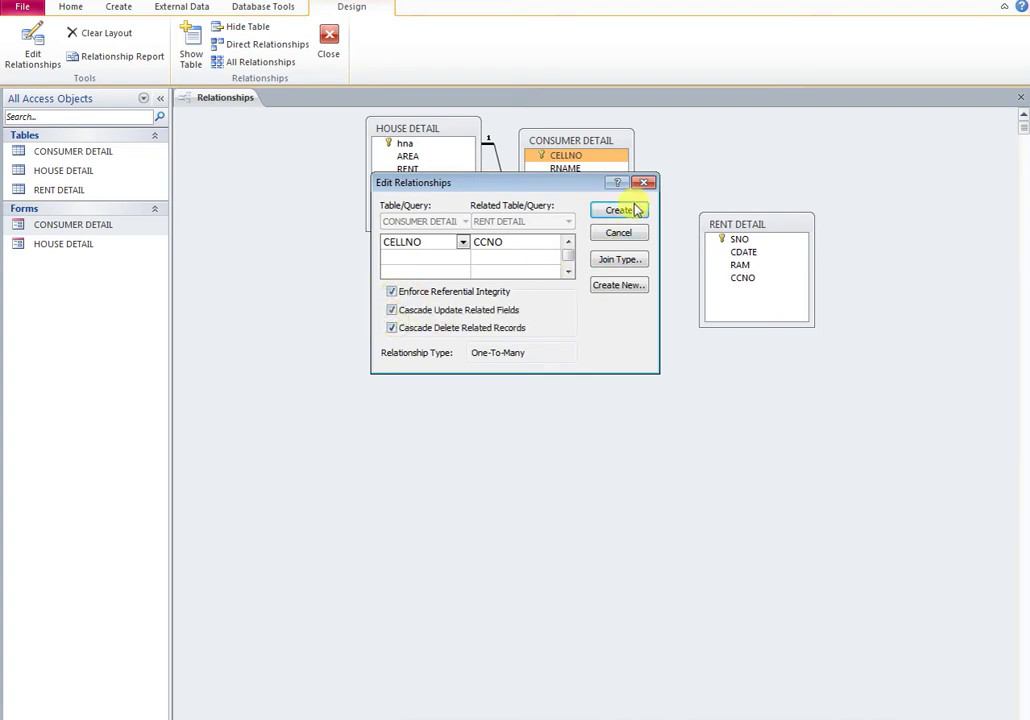
pyautogui.click(630, 213)
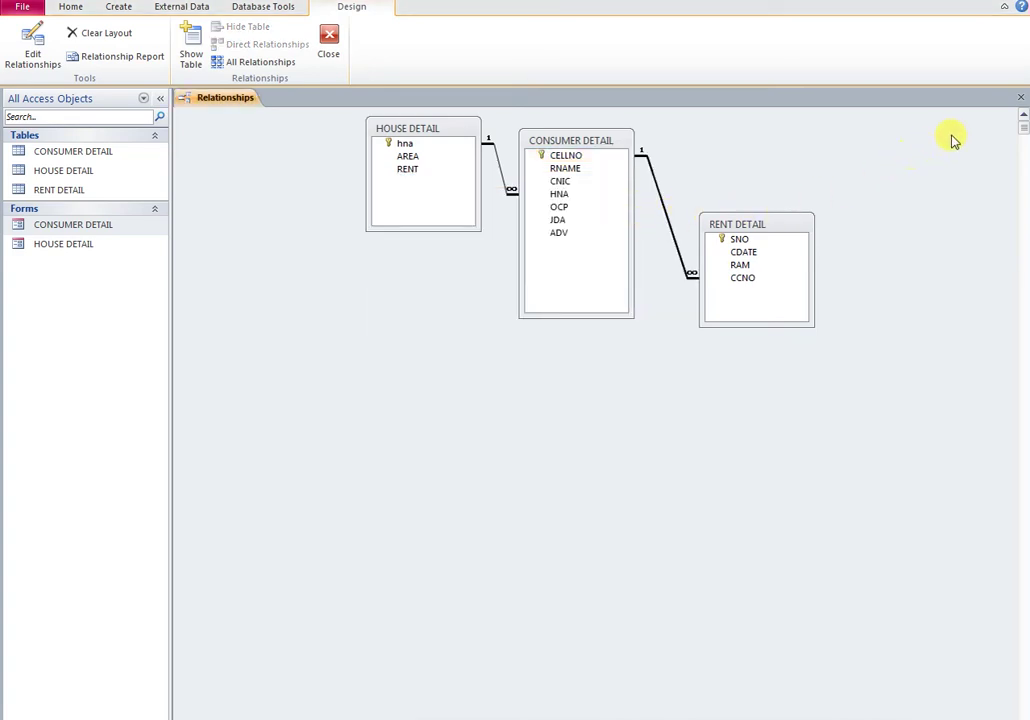
pyautogui.click(1021, 98)
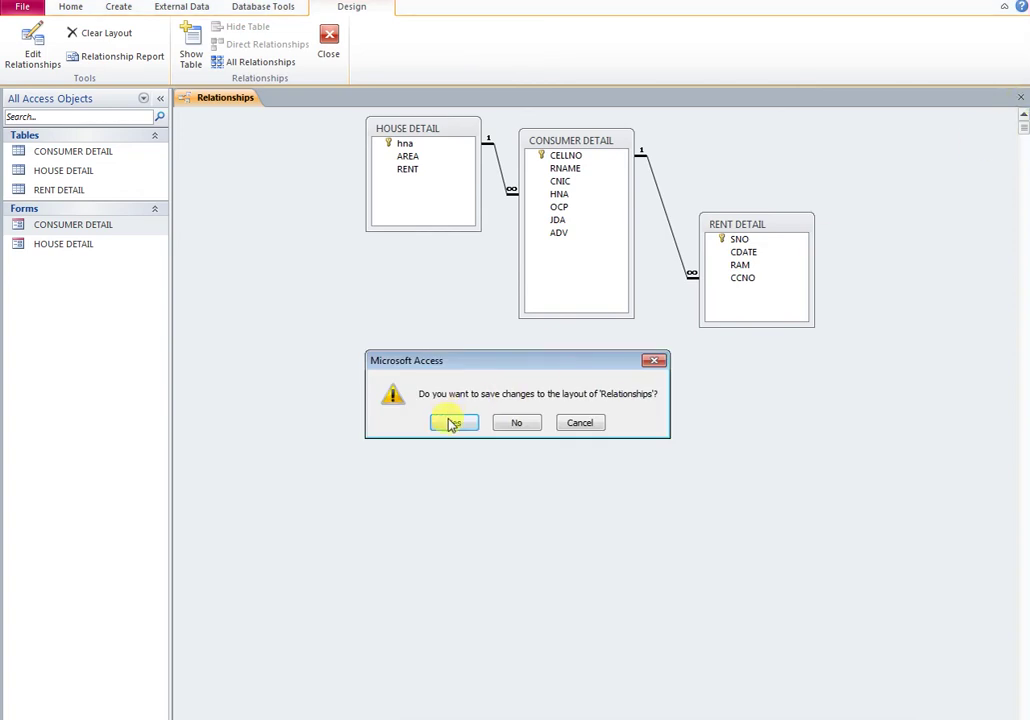
pyautogui.click(454, 422)
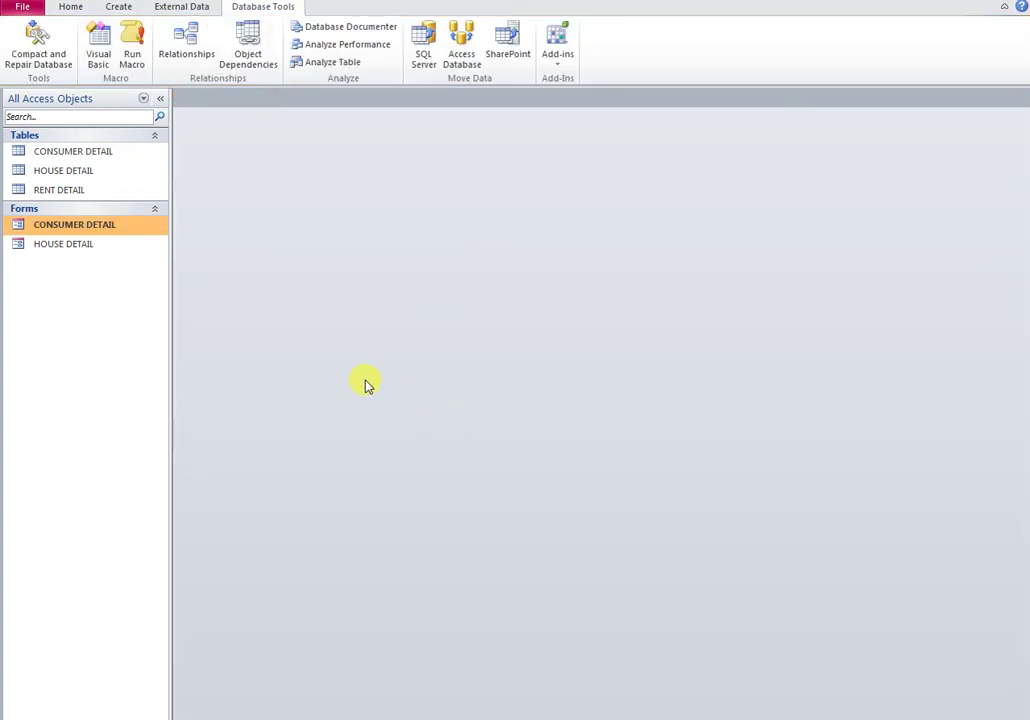
# Step: Start a query design with CONSUMER DETAIL, HOUSE DETAIL and RENT DETAIL added
pyautogui.click(125, 9)
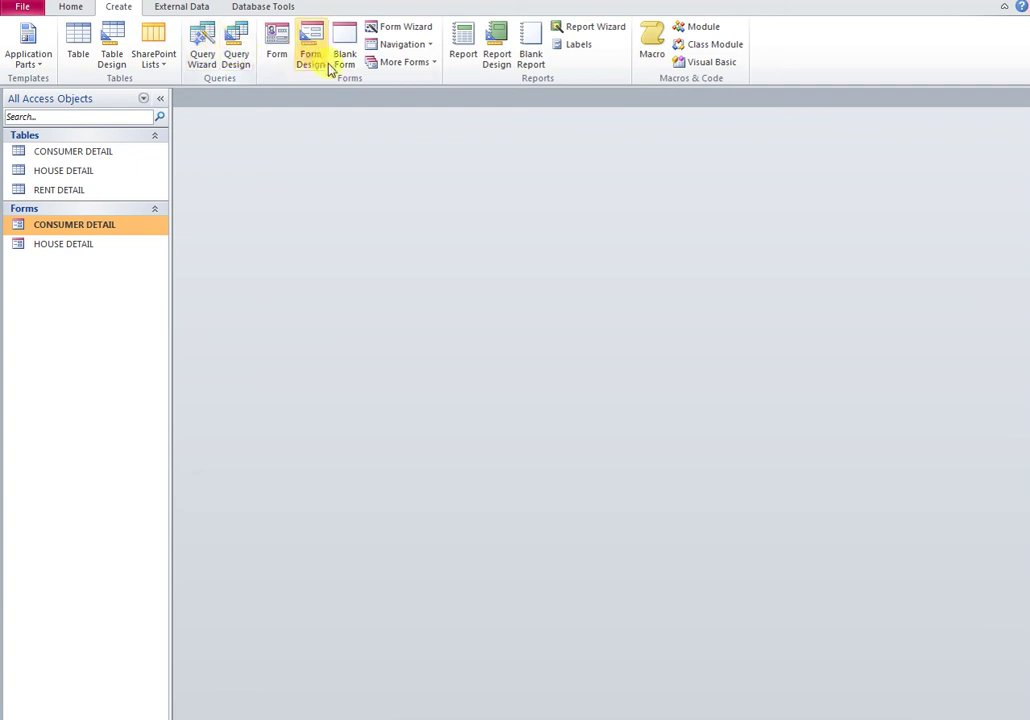
pyautogui.click(237, 60)
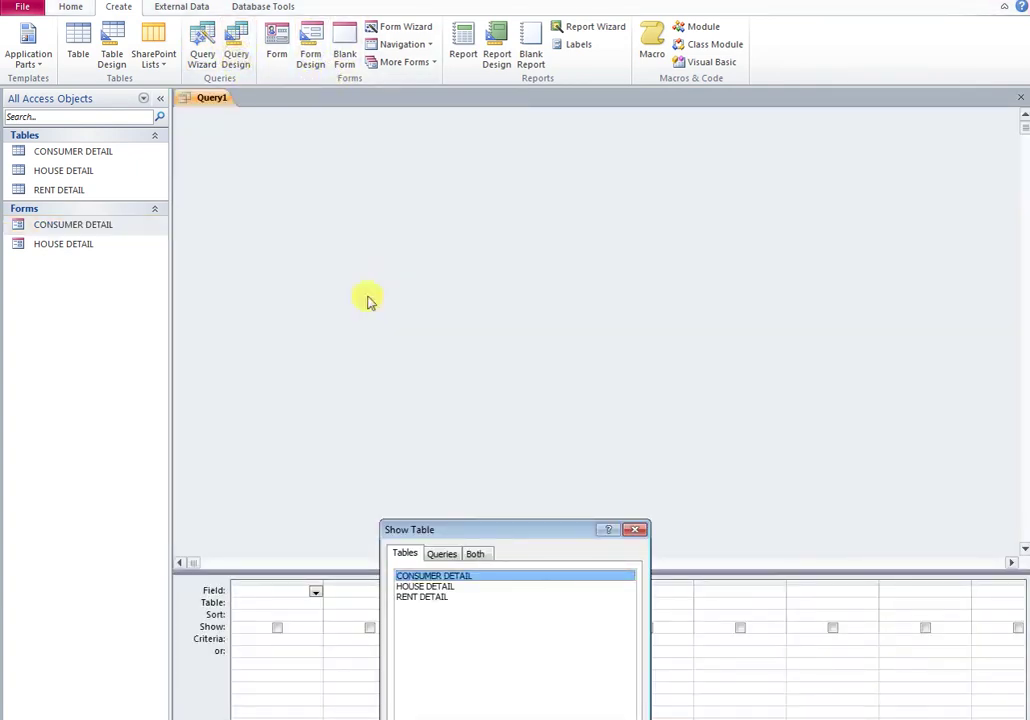
pyautogui.moveTo(480, 529); pyautogui.dragTo(668, 333)
pyautogui.moveTo(646, 424); pyautogui.dragTo(627, 382)
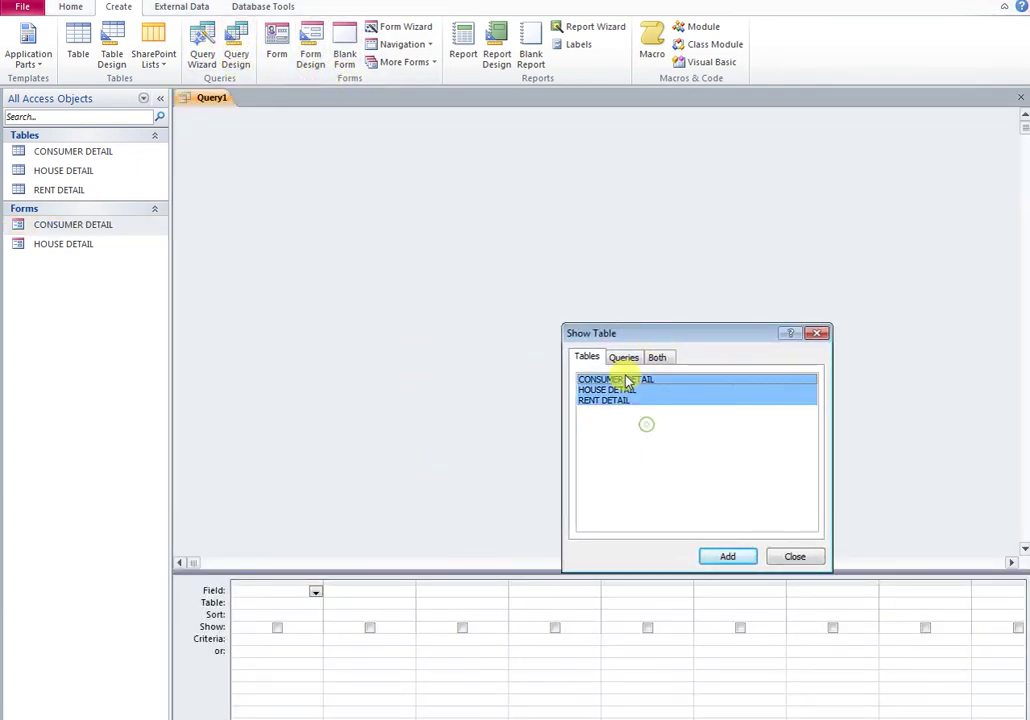
pyautogui.click(728, 557)
# Step: Arrange the CONSUMER DETAIL, HOUSE DETAIL and RENT DETAIL boxes in the query diagram
pyautogui.click(792, 557)
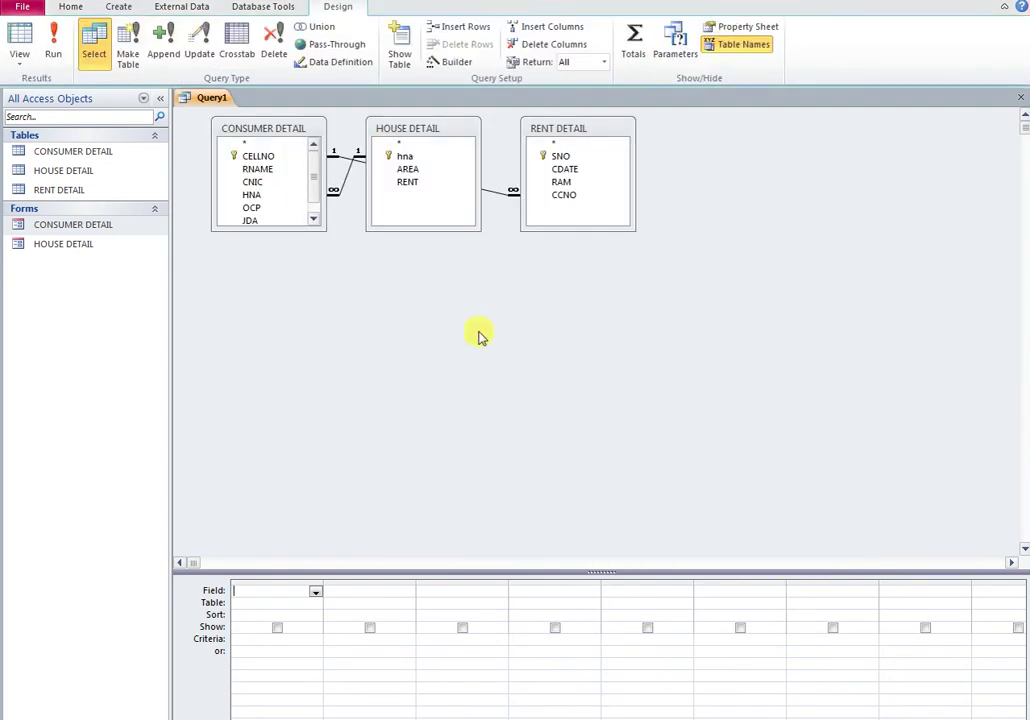
pyautogui.moveTo(301, 130); pyautogui.dragTo(486, 339)
pyautogui.moveTo(437, 137); pyautogui.dragTo(326, 130)
pyautogui.moveTo(579, 126); pyautogui.dragTo(710, 137)
pyautogui.moveTo(312, 570); pyautogui.dragTo(280, 488)
pyautogui.moveTo(452, 337); pyautogui.dragTo(500, 212)
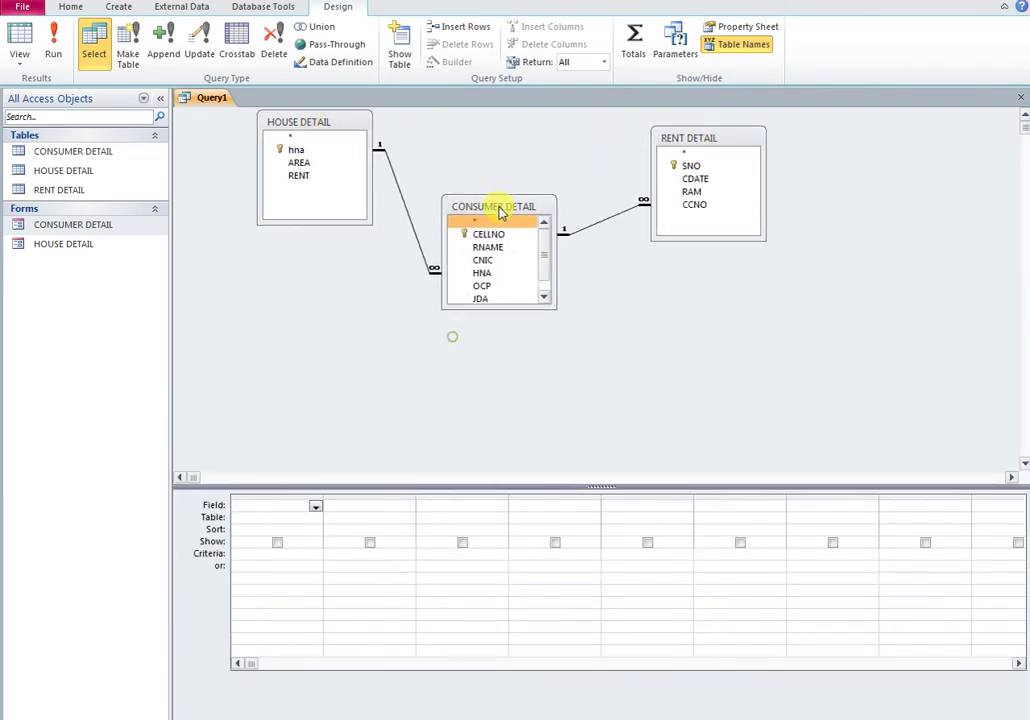
pyautogui.moveTo(491, 305)
pyautogui.mouseDown()
pyautogui.moveTo(488, 345)
pyautogui.moveTo(492, 325)
pyautogui.mouseUp()
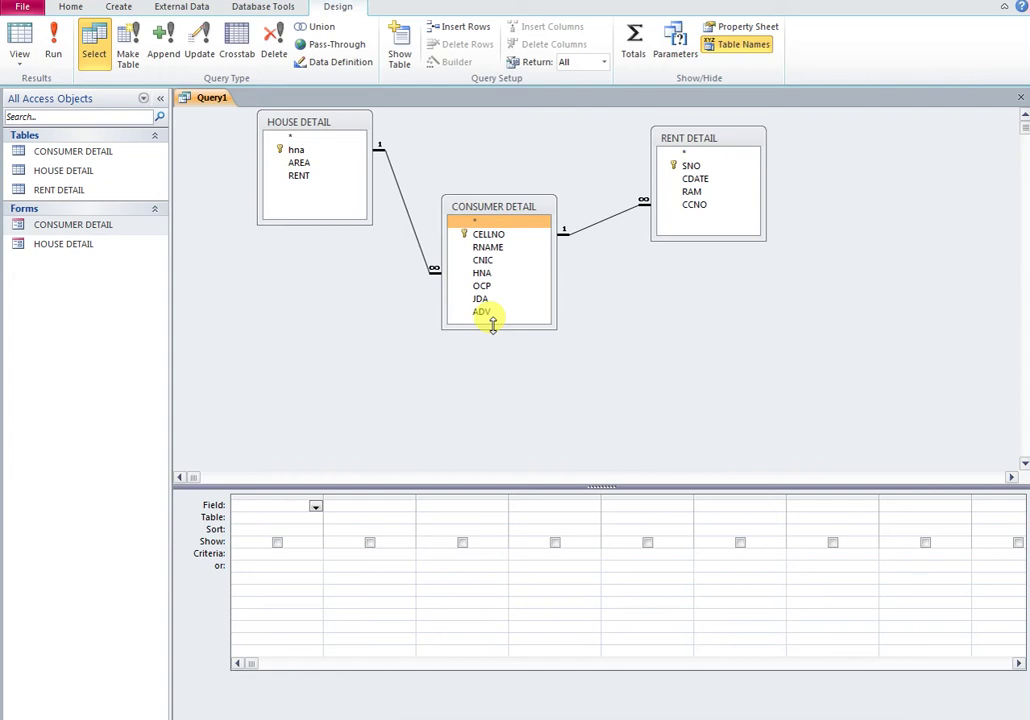
pyautogui.moveTo(517, 237); pyautogui.dragTo(695, 213)
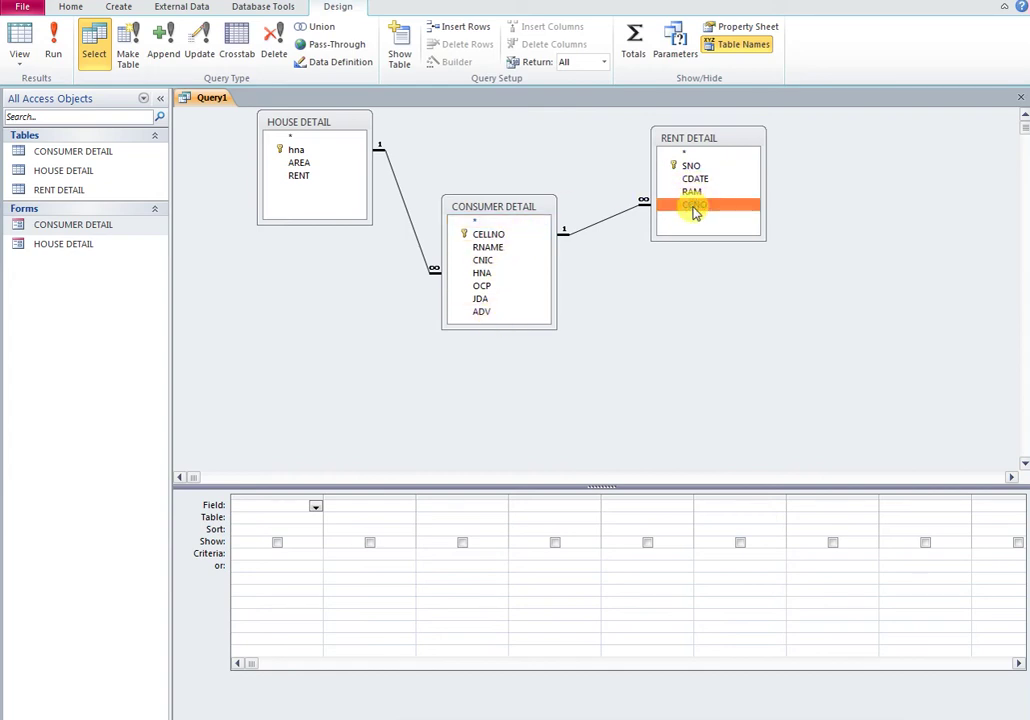
# Step: Add CCNO, RNAME, CNIC, hna, RENT, CDATE, RAM and SNO to the grid and run the query
pyautogui.doubleClick(695, 205)
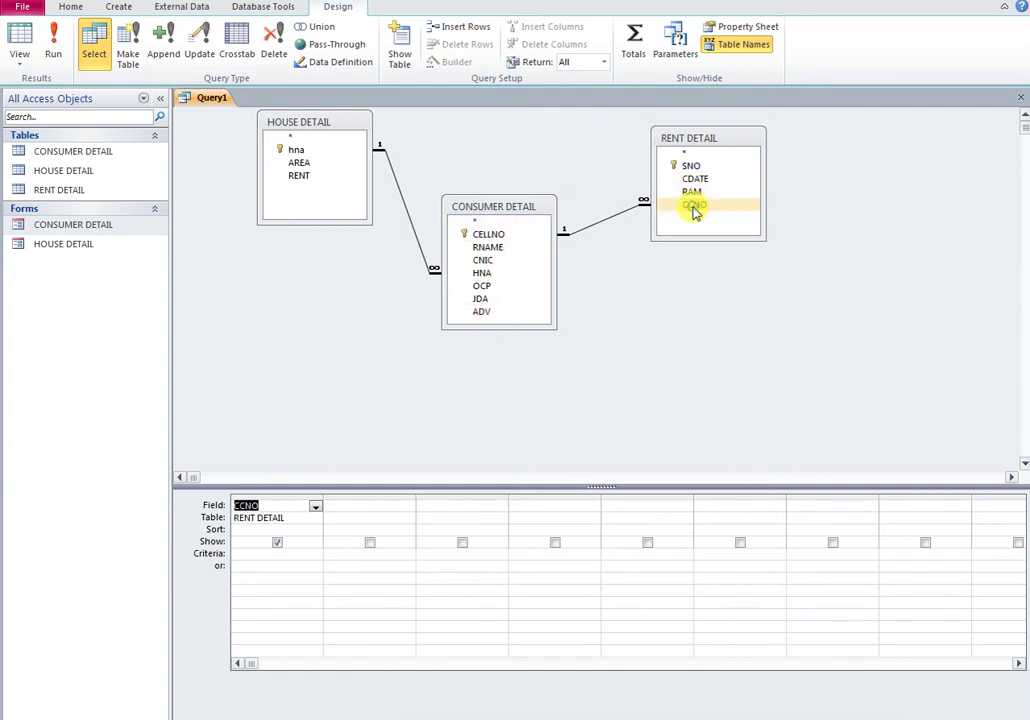
pyautogui.doubleClick(499, 248)
pyautogui.doubleClick(488, 260)
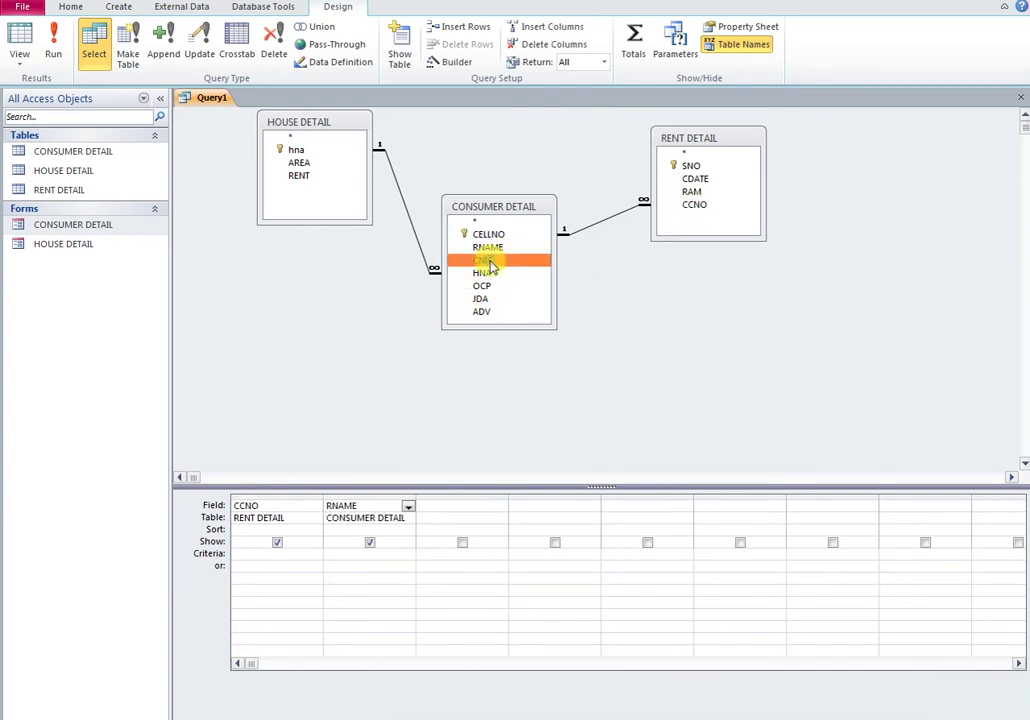
pyautogui.click(485, 298)
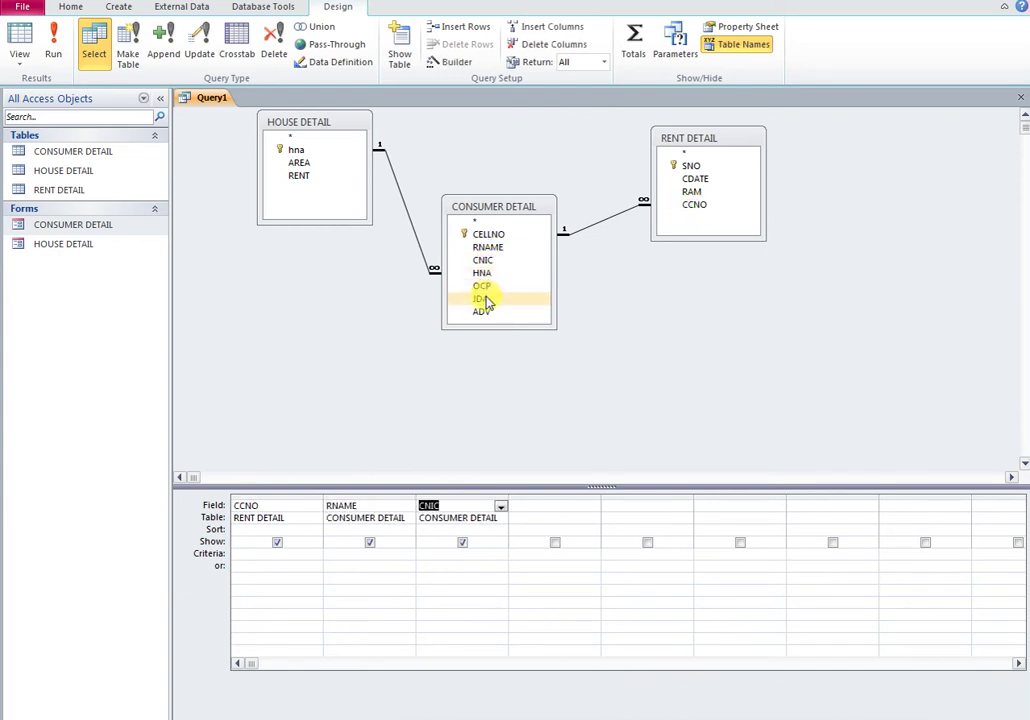
pyautogui.click(487, 312)
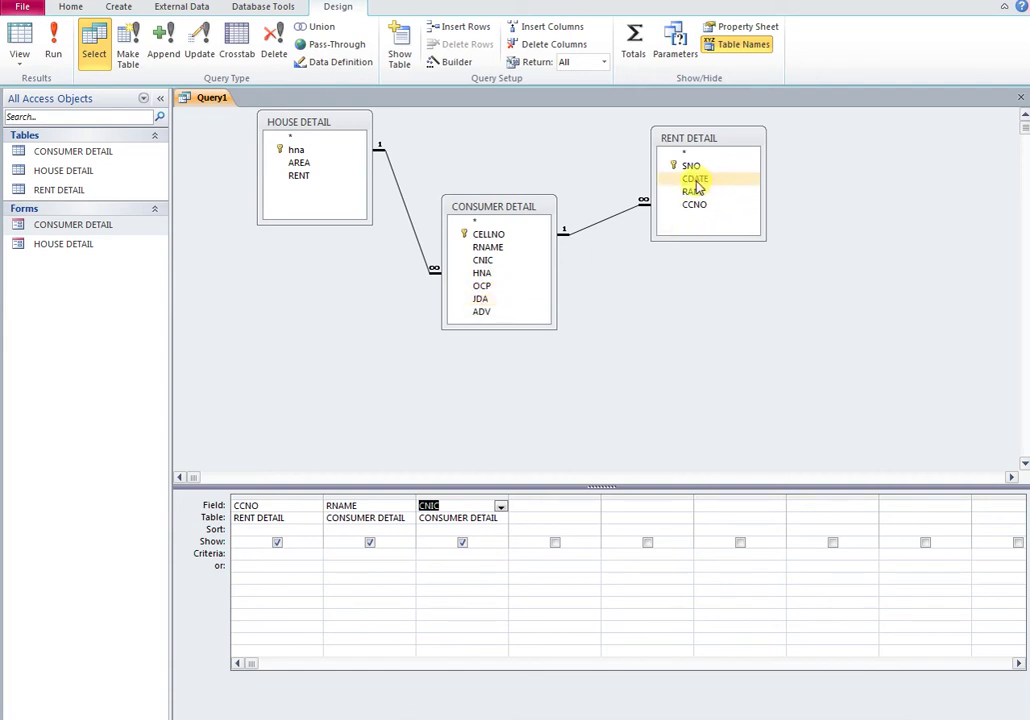
pyautogui.doubleClick(306, 160)
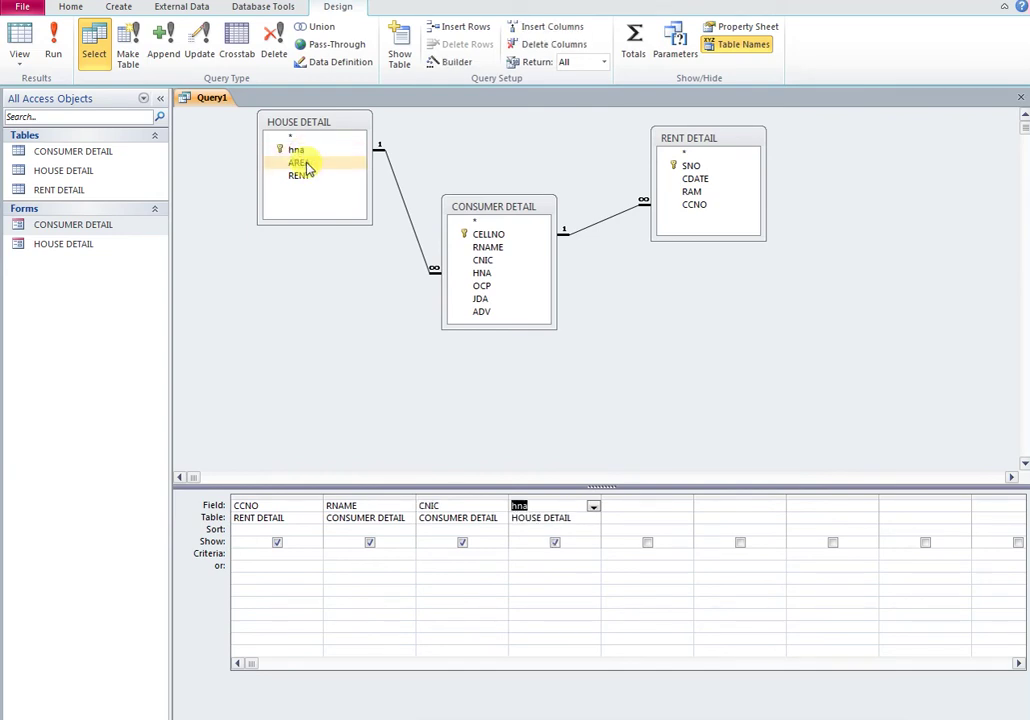
pyautogui.doubleClick(304, 178)
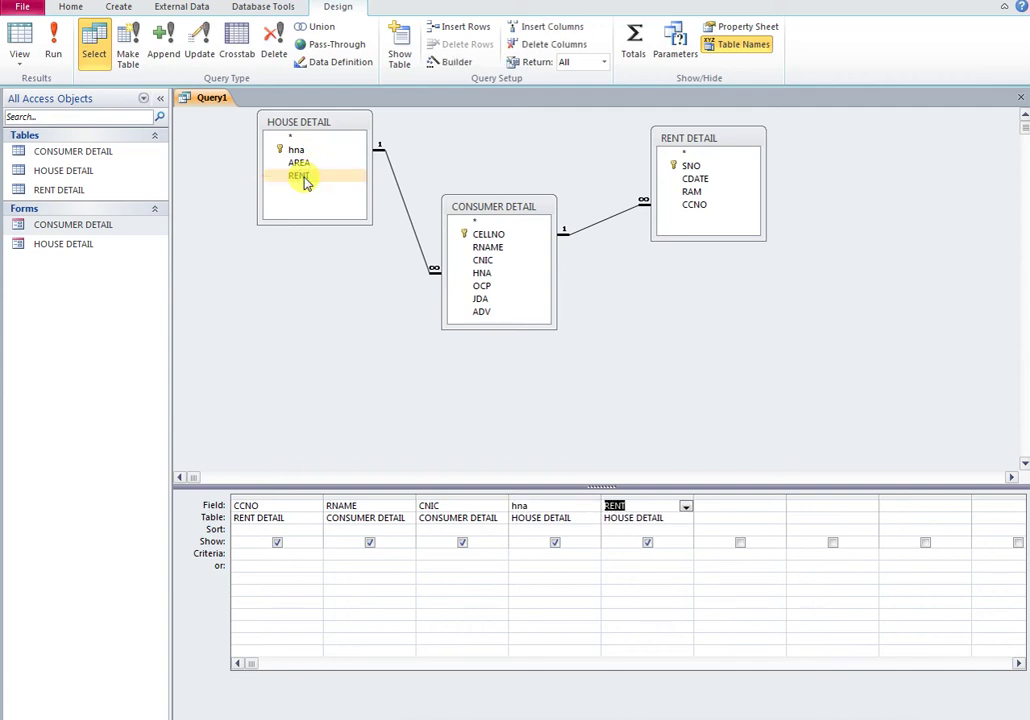
pyautogui.doubleClick(695, 178)
pyautogui.doubleClick(695, 193)
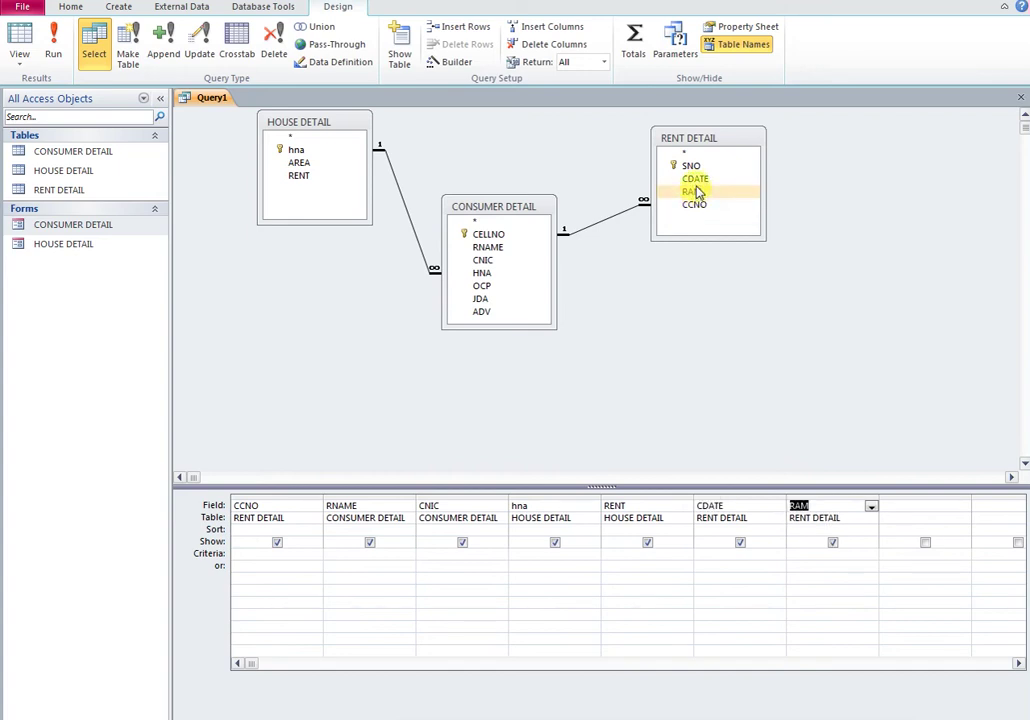
pyautogui.doubleClick(692, 166)
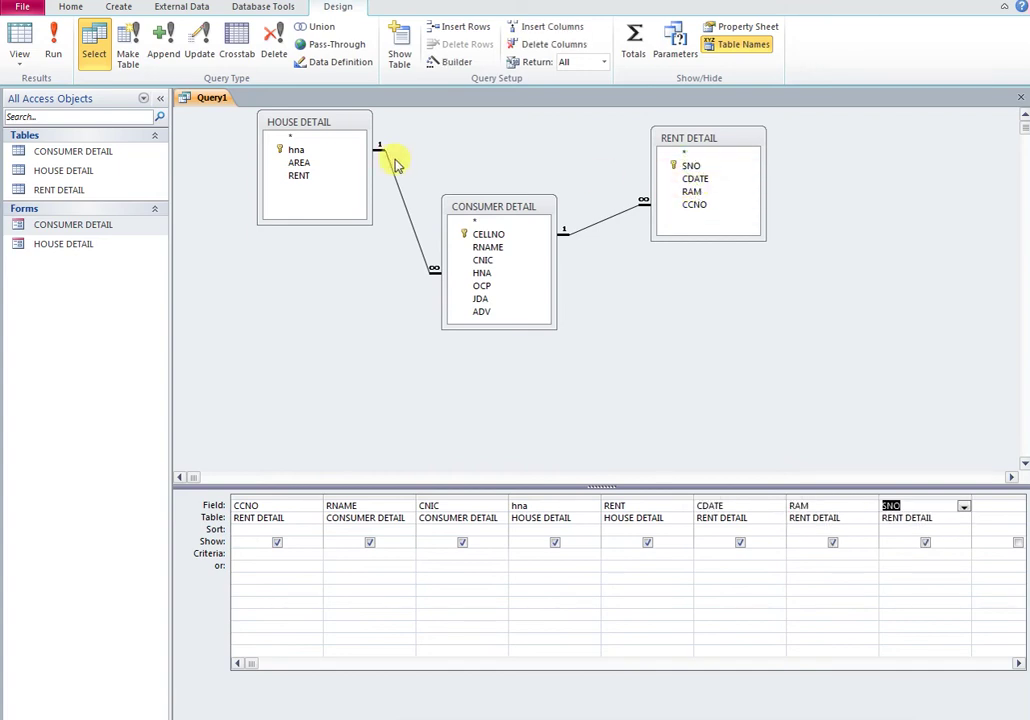
pyautogui.click(53, 50)
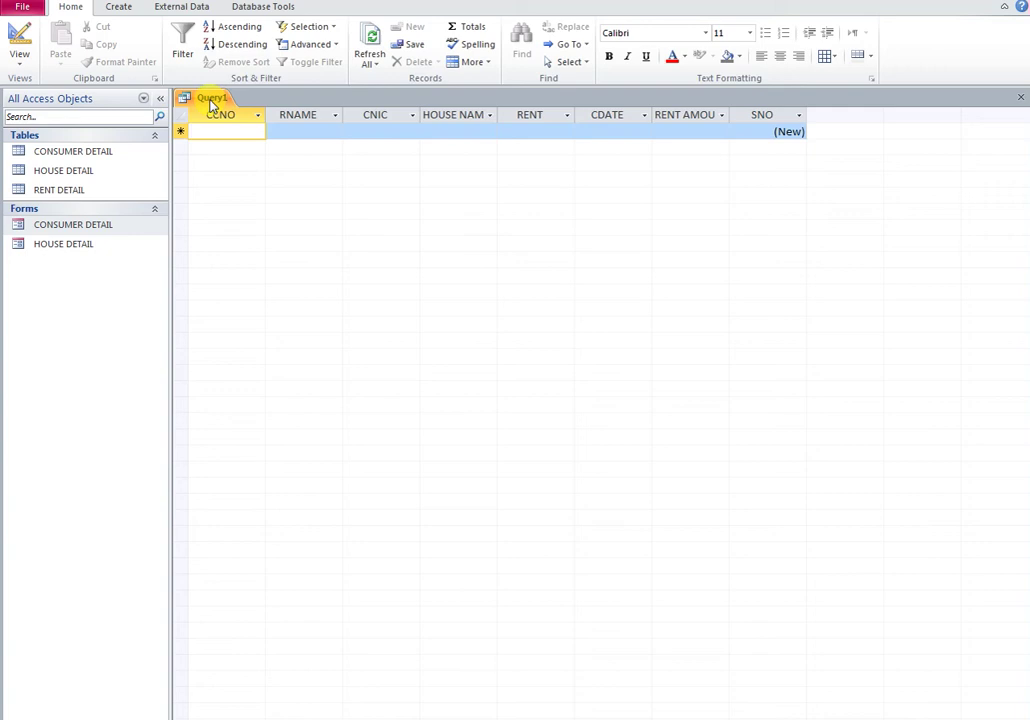
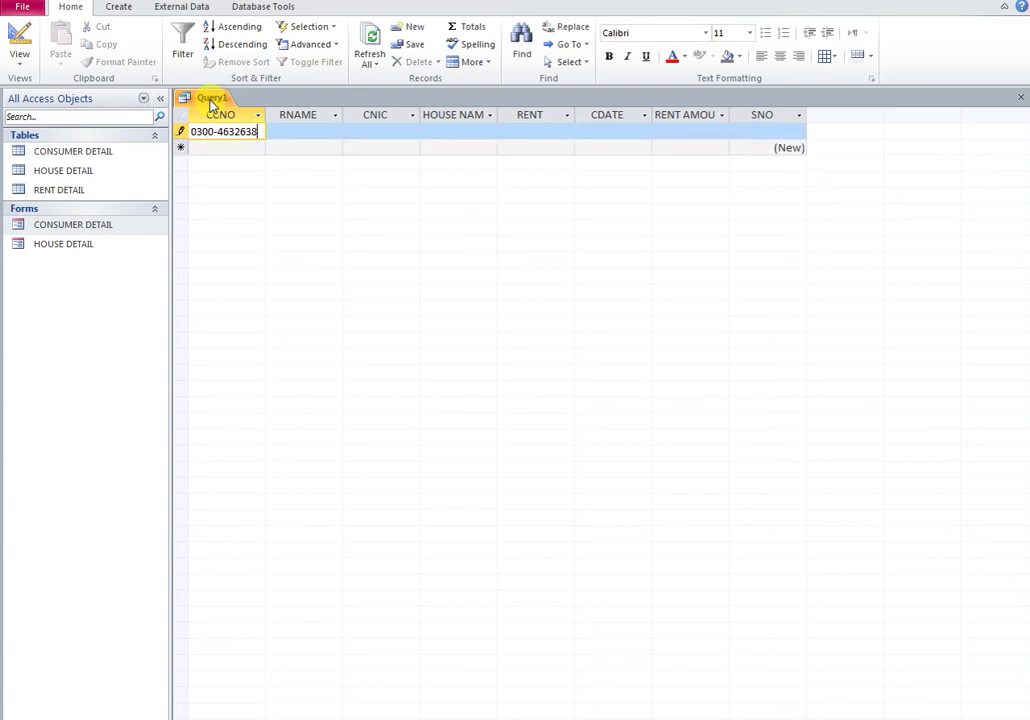
# Step: Enter a record with the consumer's cell number, date 05-Aug-20 and rent amount 55000
pyautogui.press('Tab')
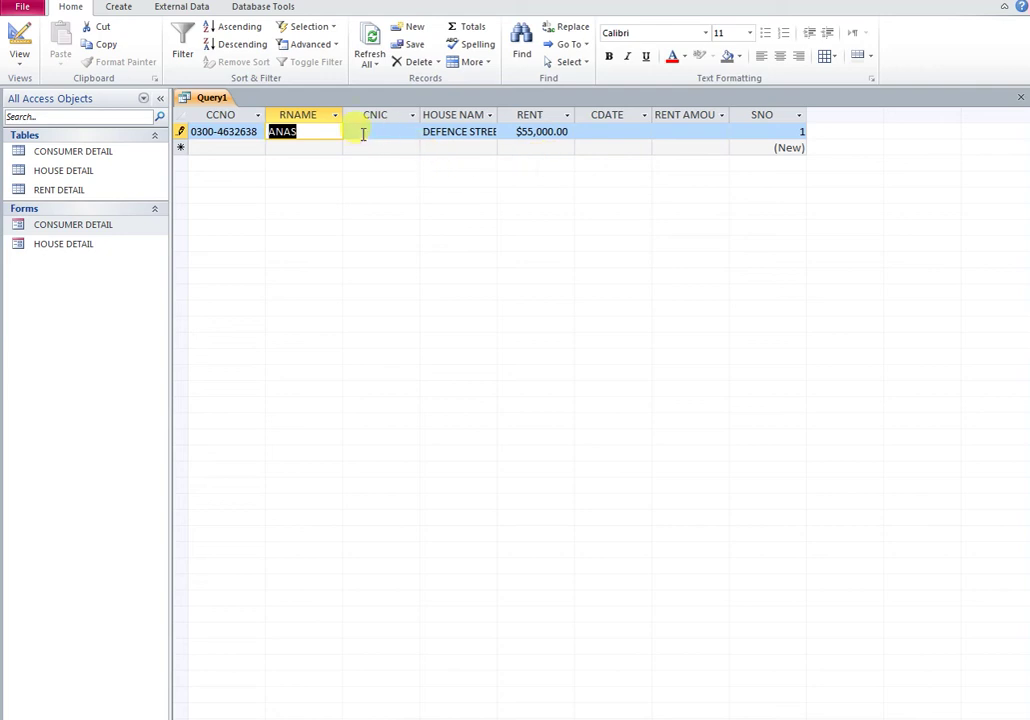
pyautogui.click(590, 131)
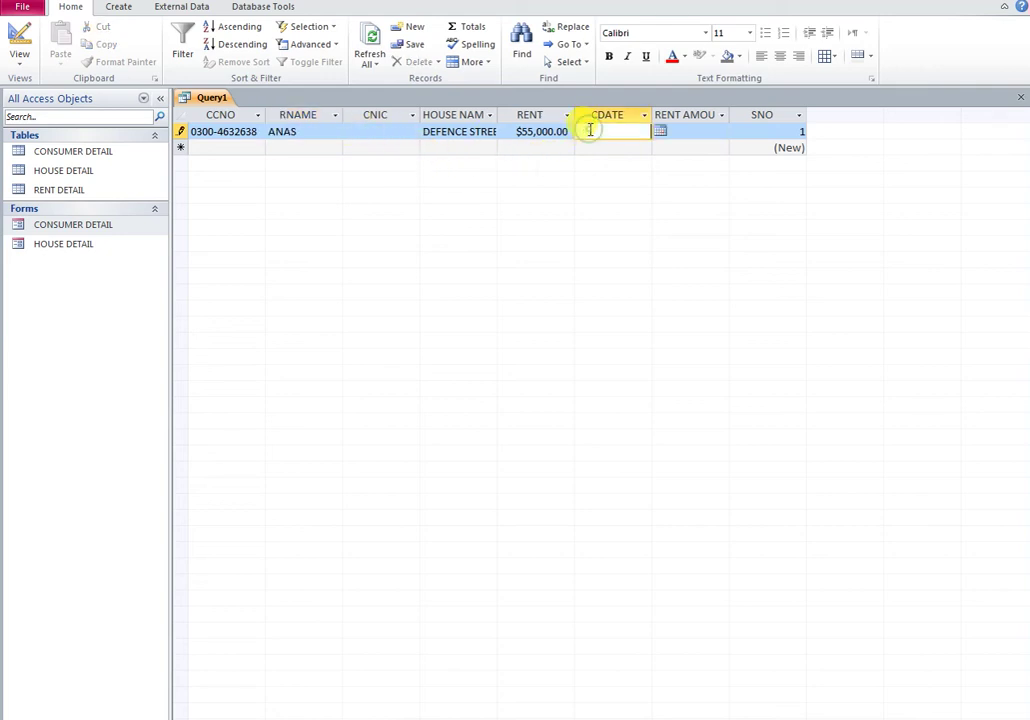
pyautogui.click(660, 131)
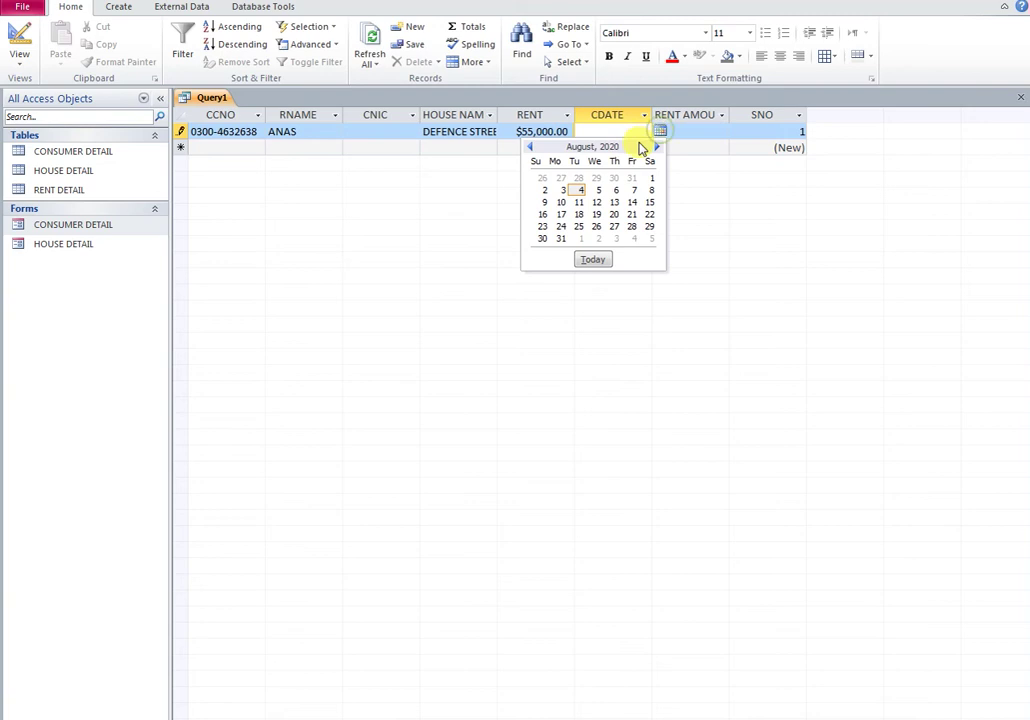
pyautogui.click(598, 191)
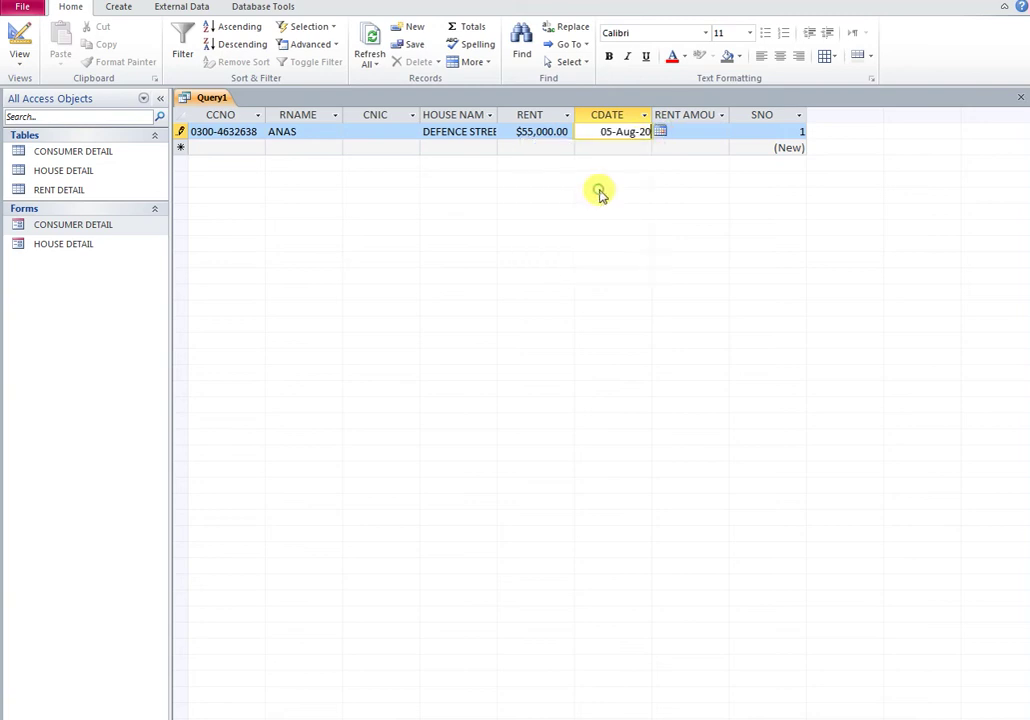
pyautogui.click(685, 132)
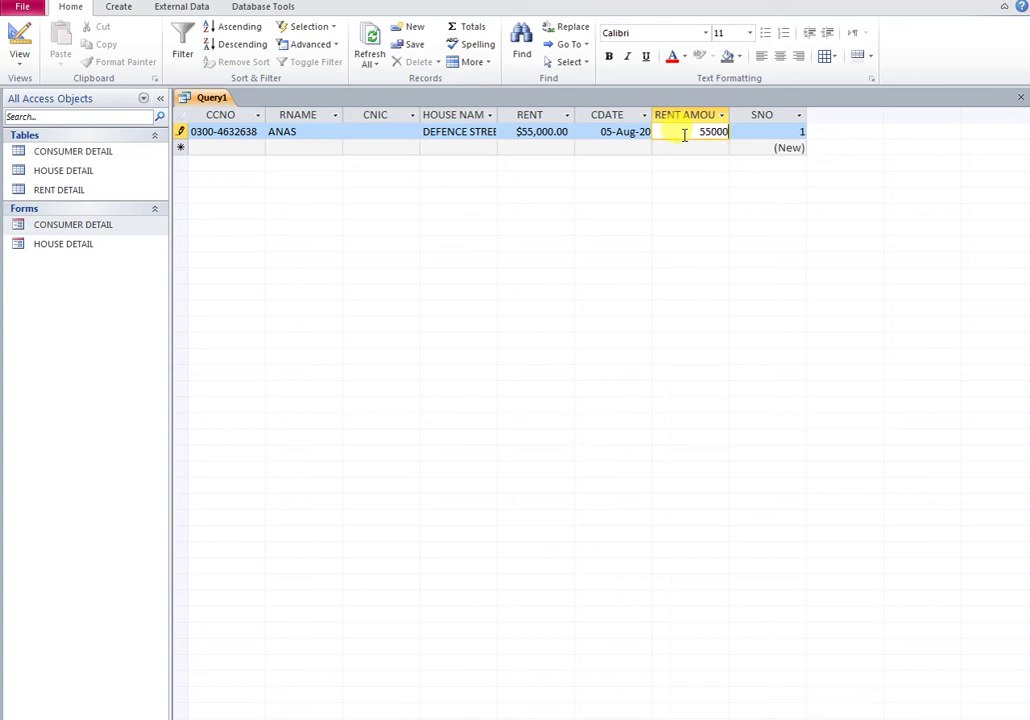
pyautogui.write('55000')
pyautogui.click(690, 147)
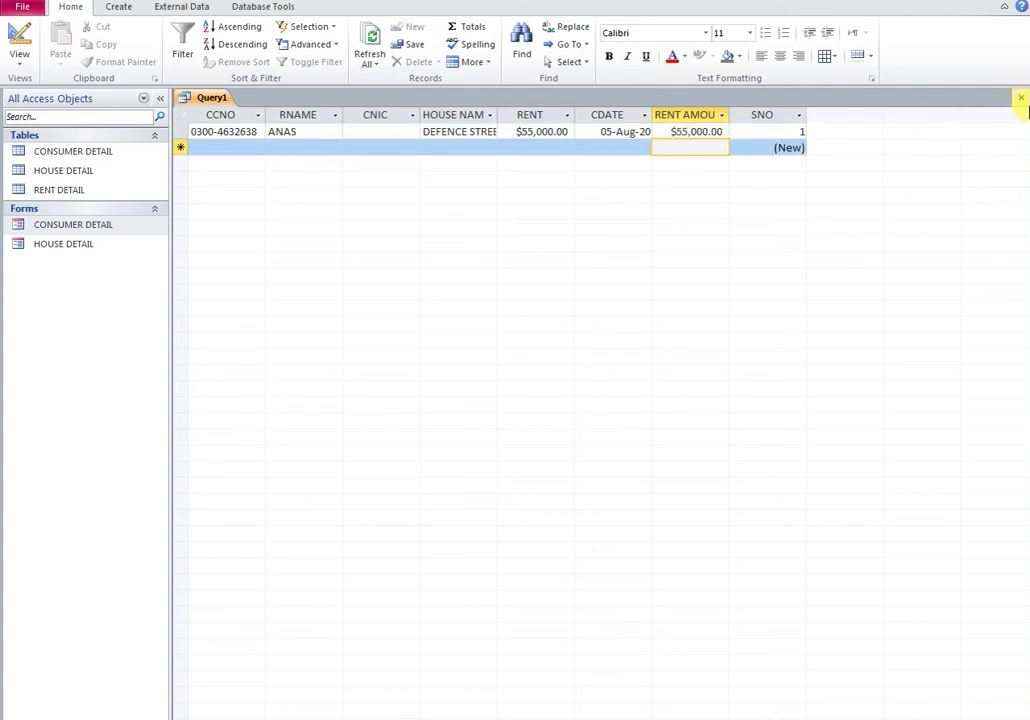
# Step: Close Query1 and save it as 'RENT PAID QUERY'
pyautogui.click(1021, 99)
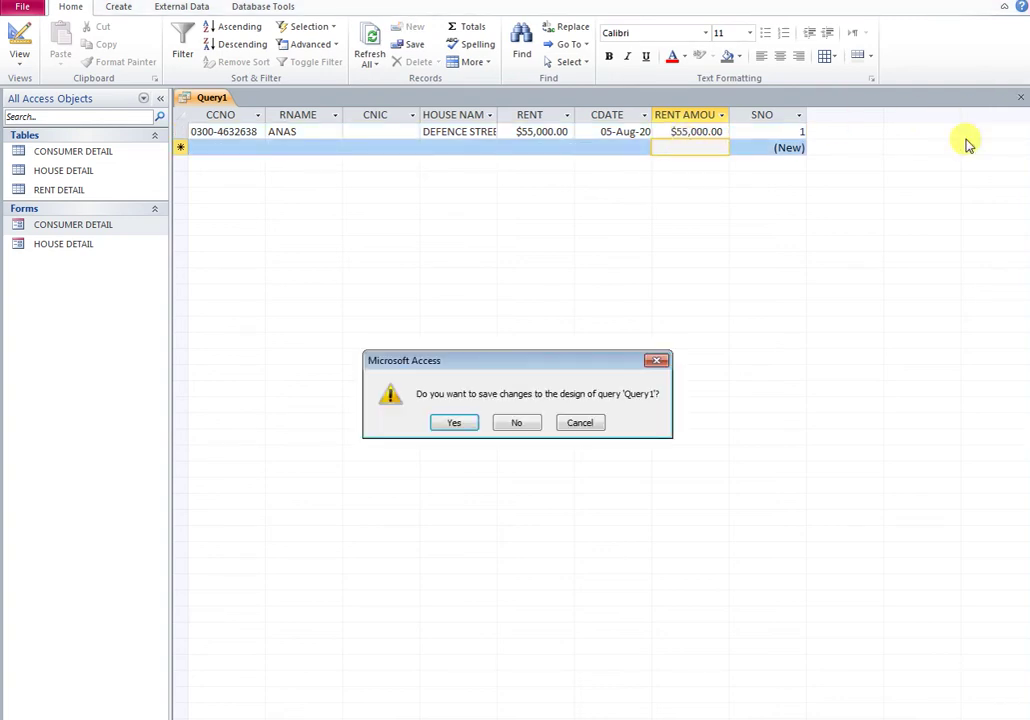
pyautogui.click(455, 421)
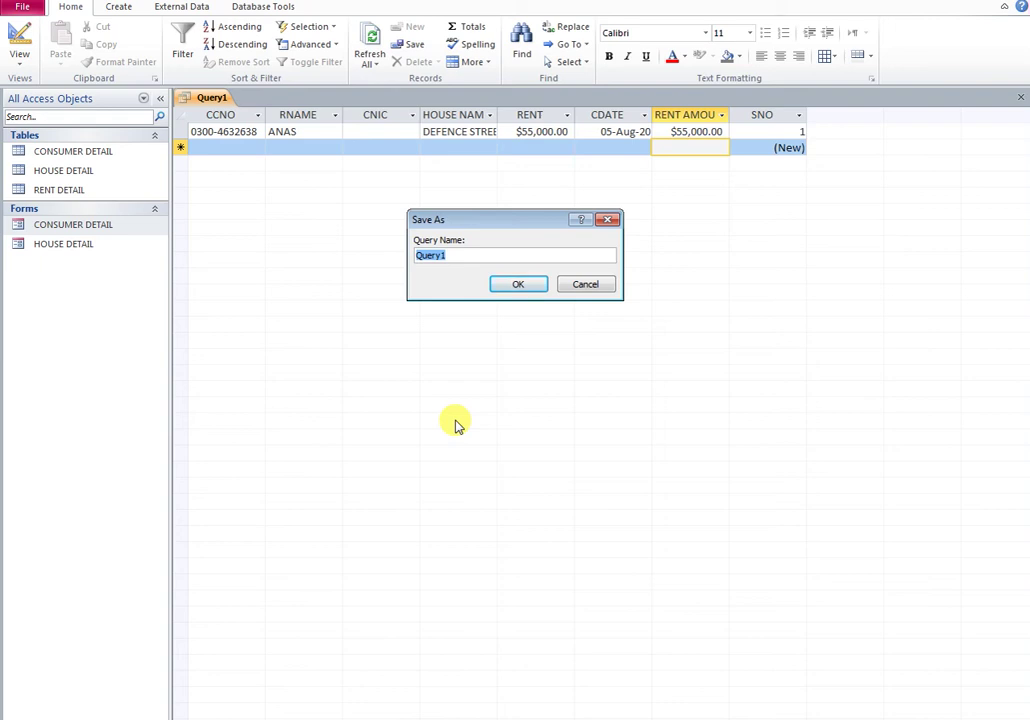
pyautogui.write('RENT PAID')
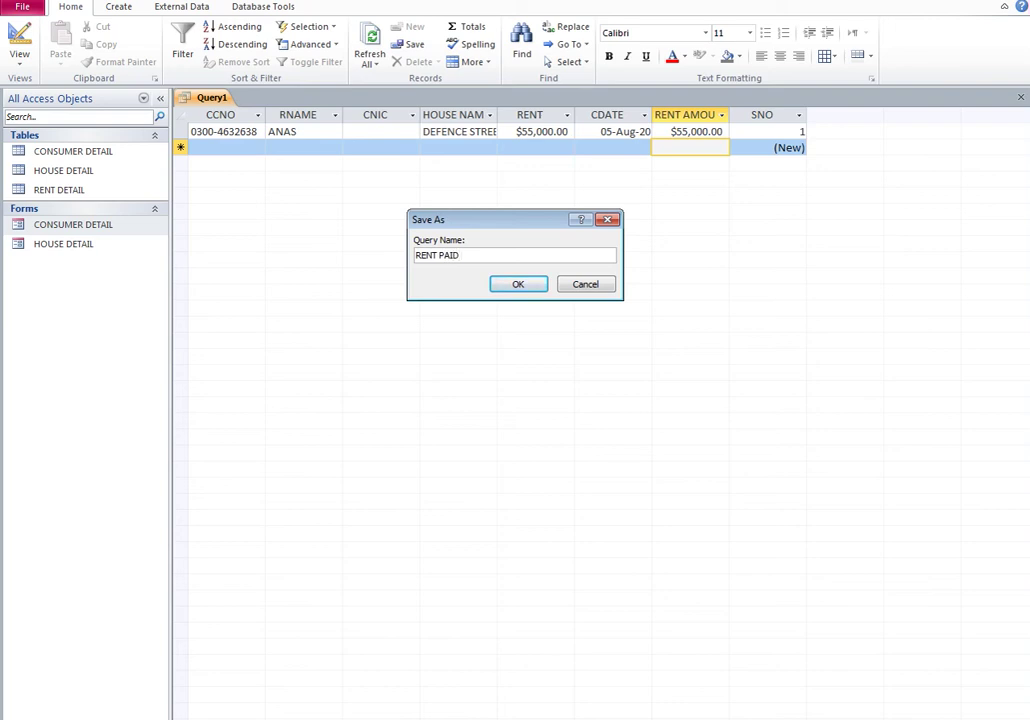
pyautogui.write(' QUERY')
pyautogui.press('Return')
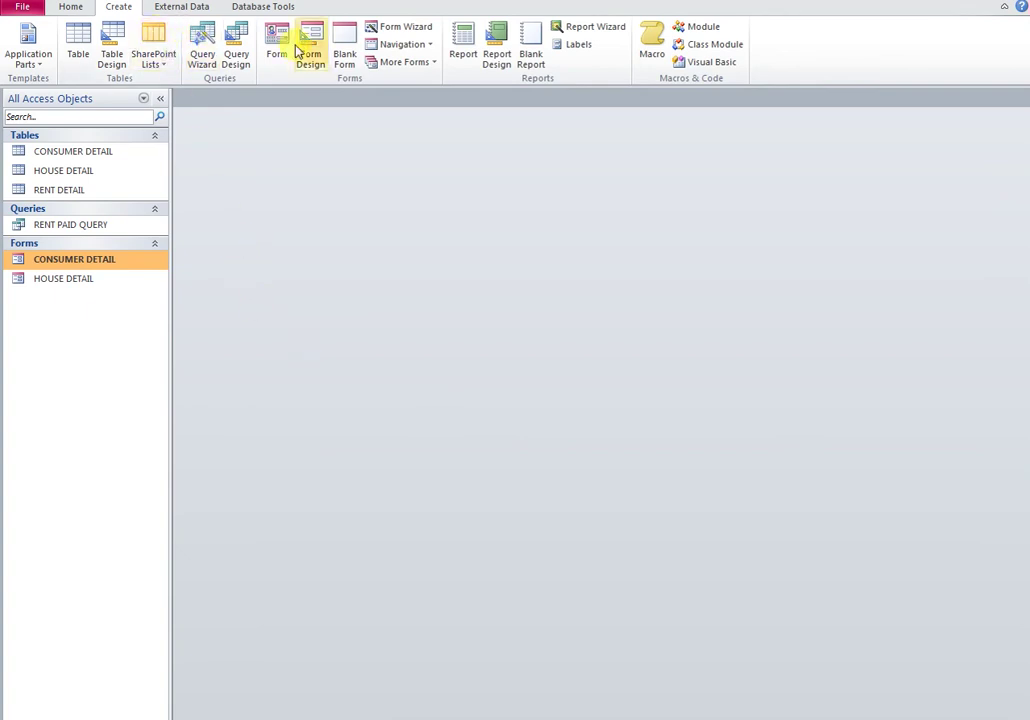
# Step: Build a columnar form in the Form Wizard from all RENT PAID QUERY fields
pyautogui.click(406, 27)
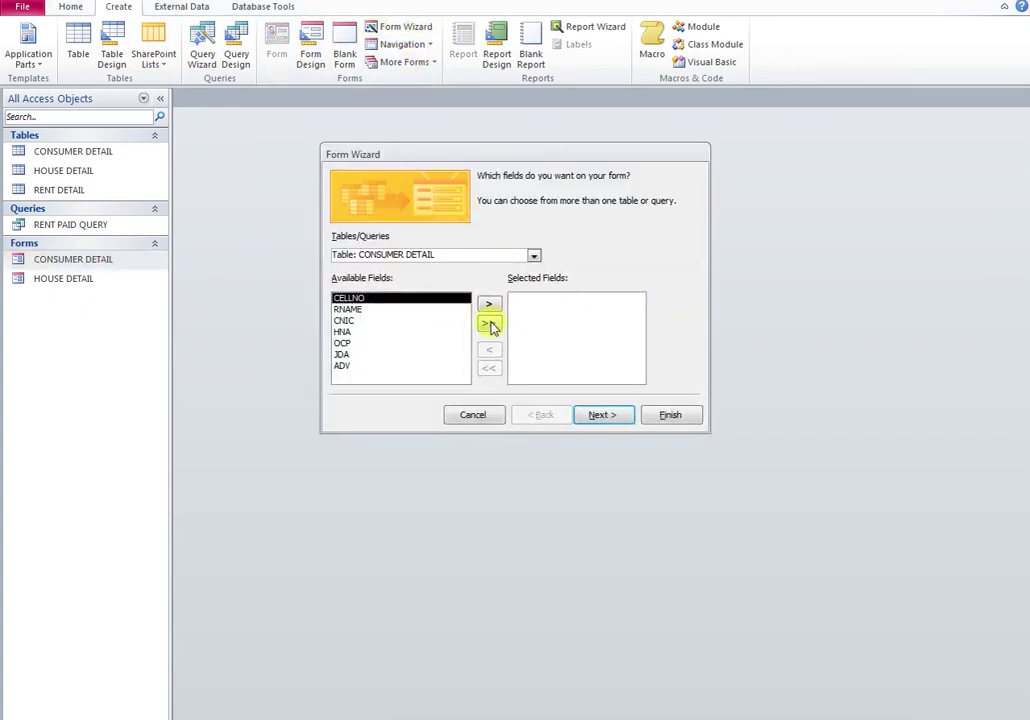
pyautogui.click(535, 258)
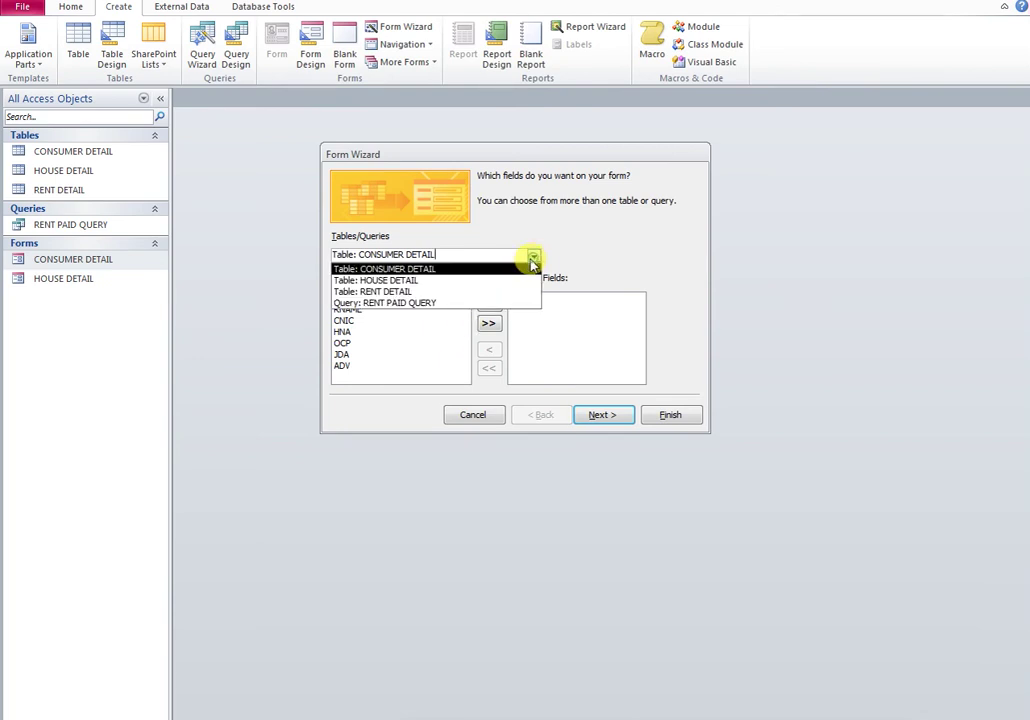
pyautogui.click(384, 305)
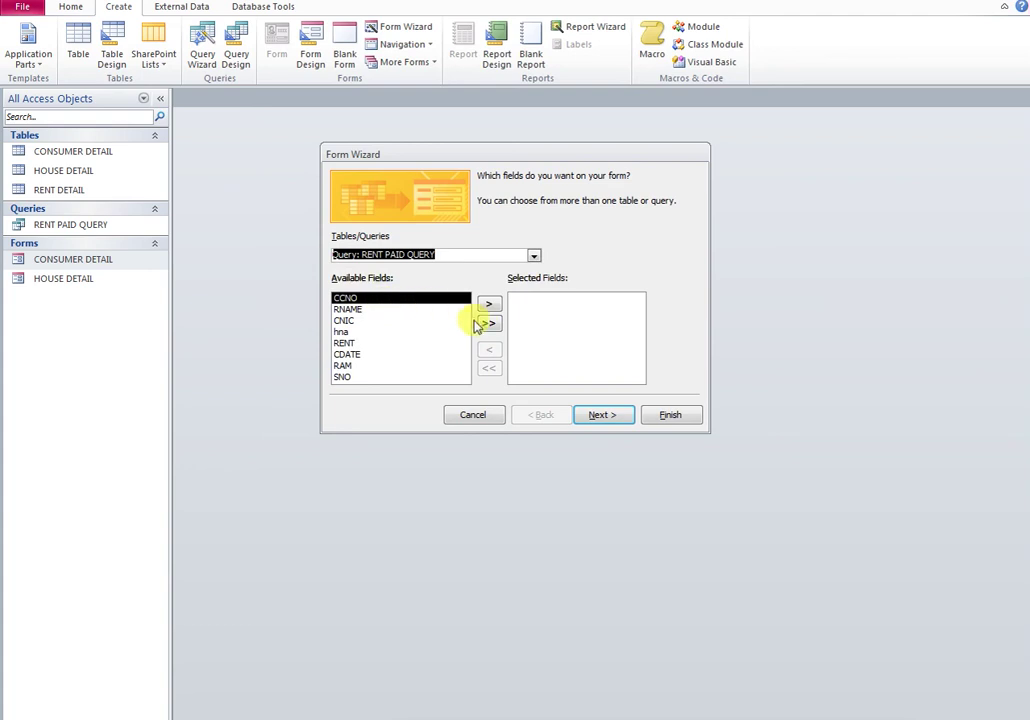
pyautogui.click(488, 323)
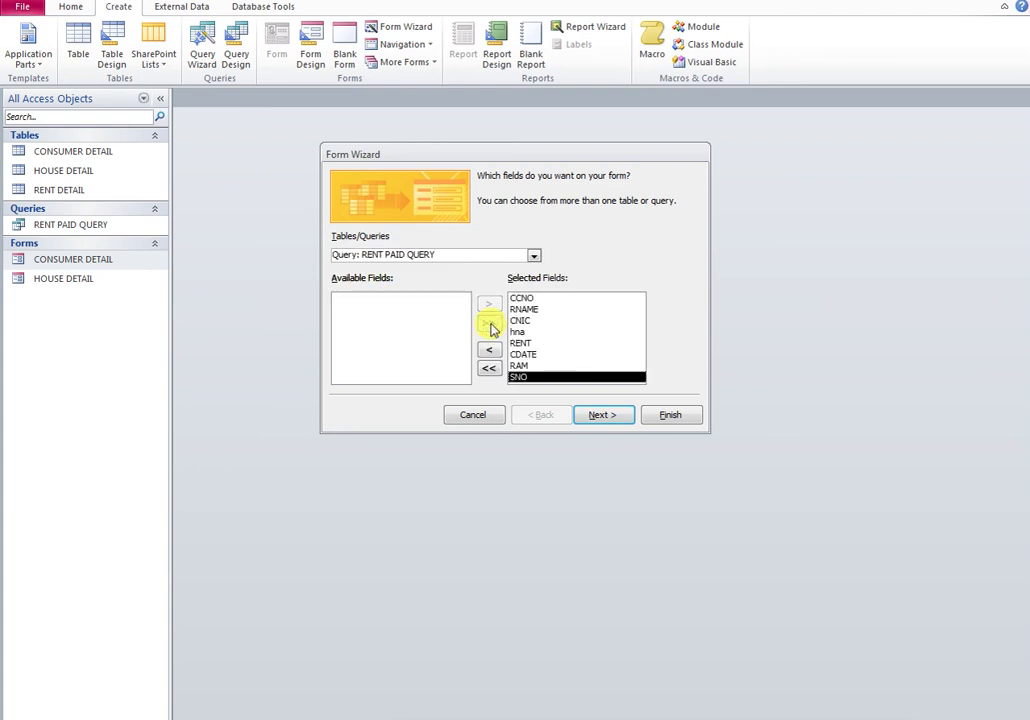
pyautogui.click(601, 416)
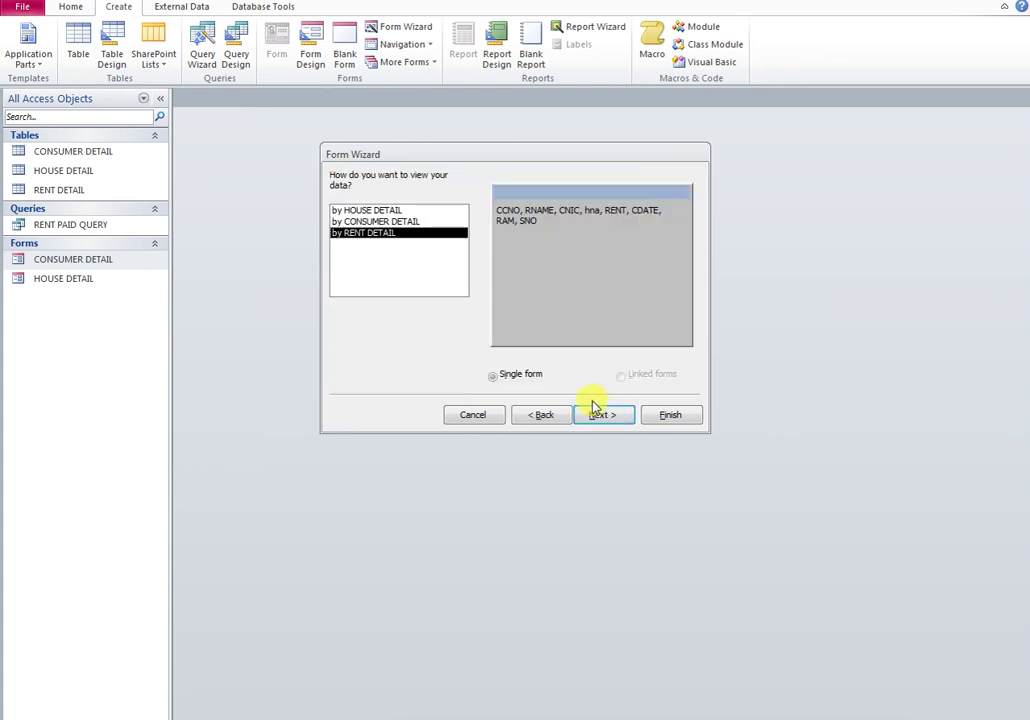
pyautogui.click(600, 416)
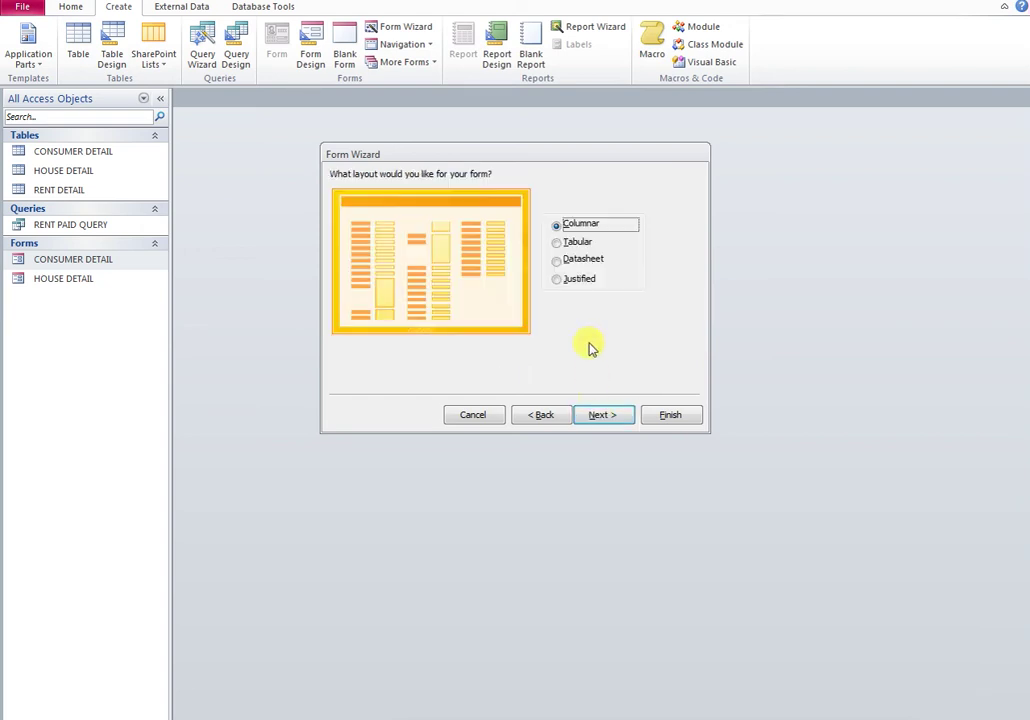
pyautogui.click(621, 415)
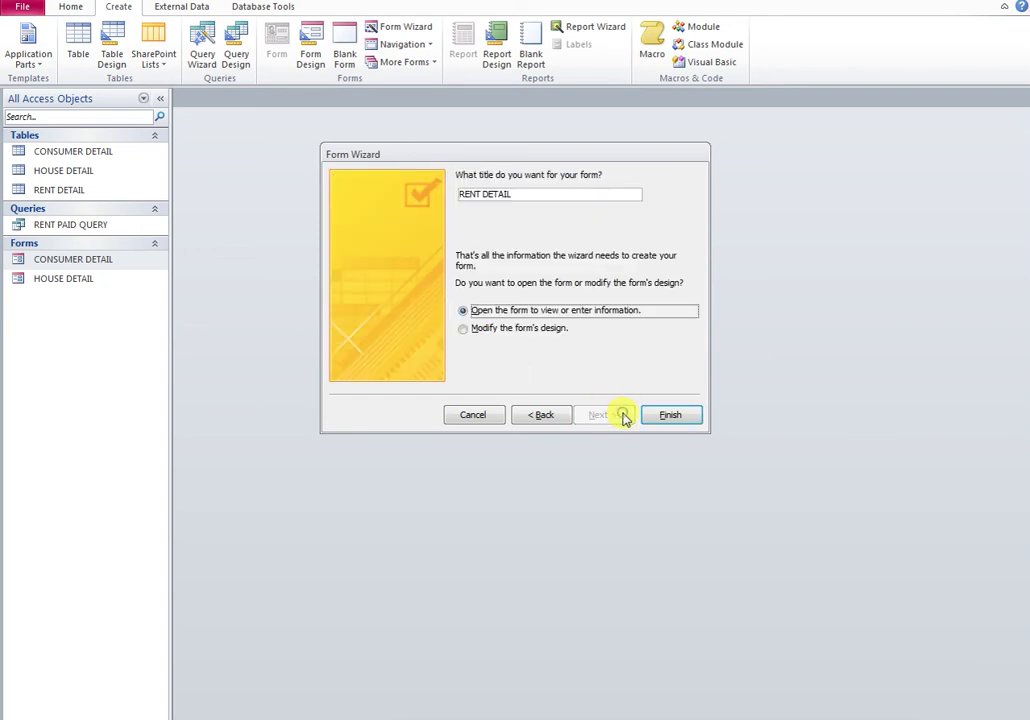
pyautogui.click(648, 419)
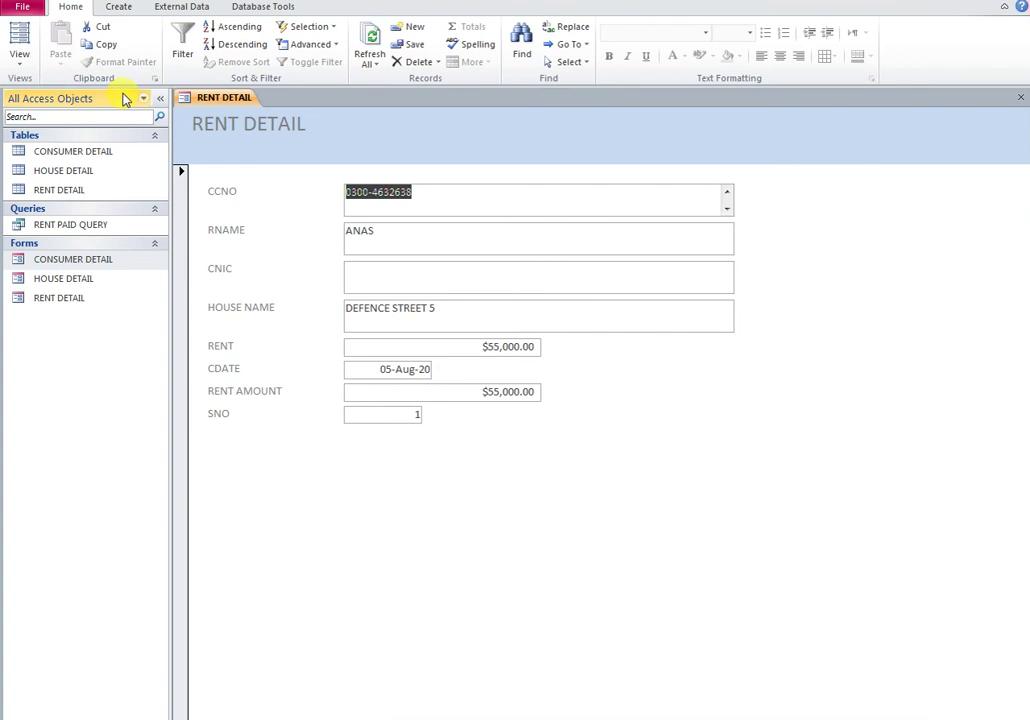
# Step: Collapse the navigation pane, open the form in Design view and select all its controls
pyautogui.click(158, 98)
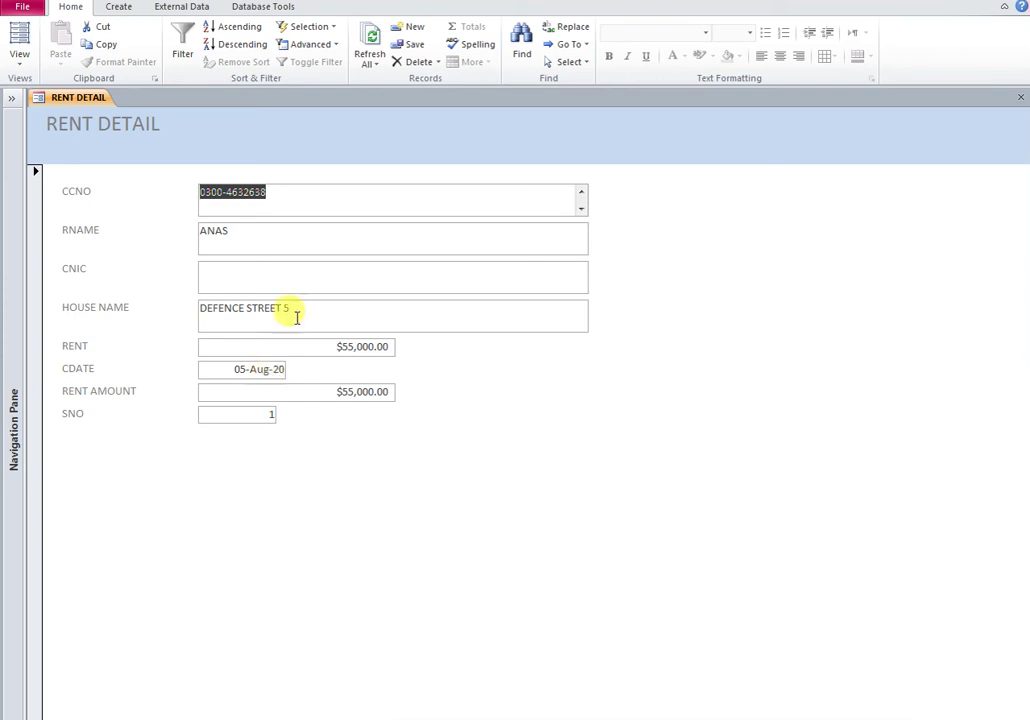
pyautogui.rightClick(250, 144)
pyautogui.click(300, 184)
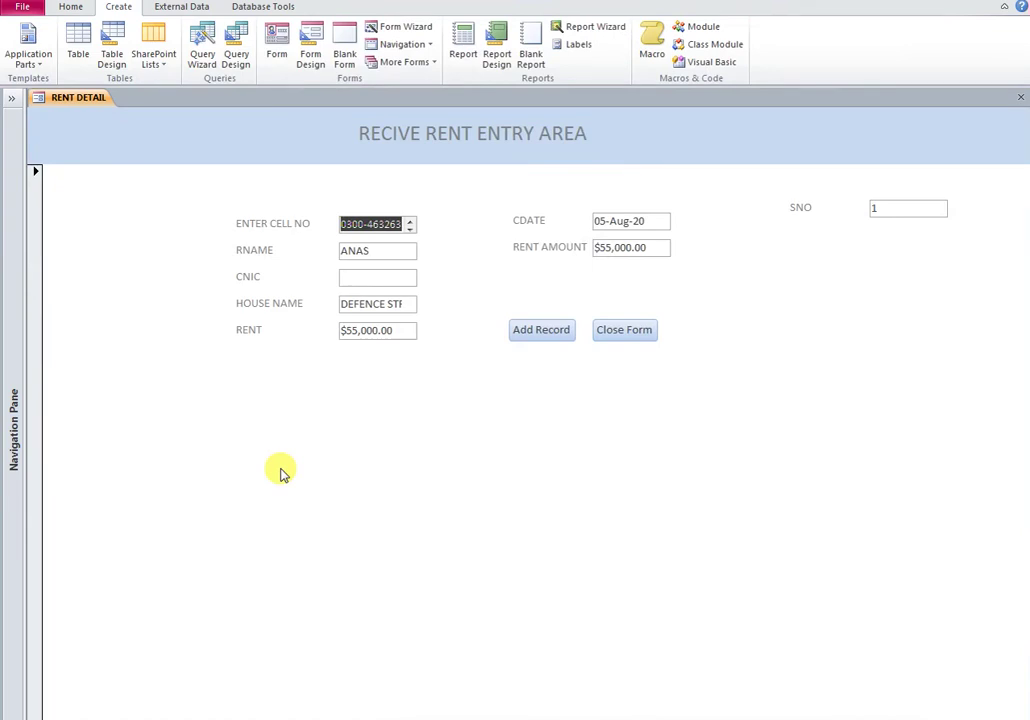
pyautogui.rightClick(143, 131)
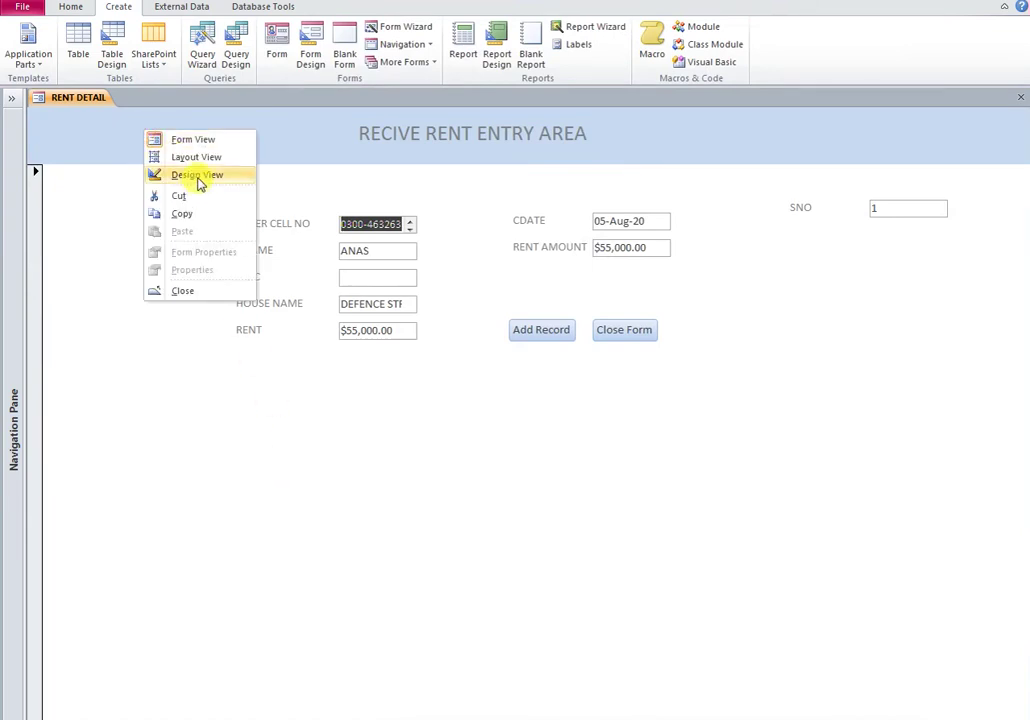
pyautogui.click(199, 177)
pyautogui.moveTo(188, 235); pyautogui.dragTo(701, 455)
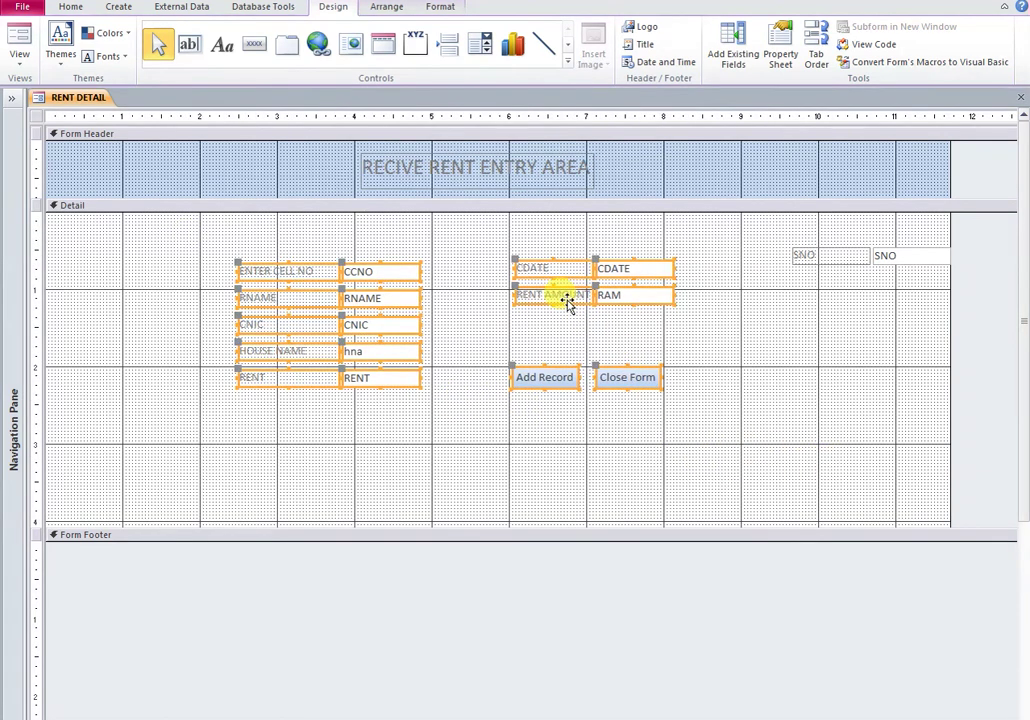
# Step: Move the fields and buttons down-right, check in Form View, then open the form's properties
pyautogui.moveTo(566, 303); pyautogui.dragTo(595, 367)
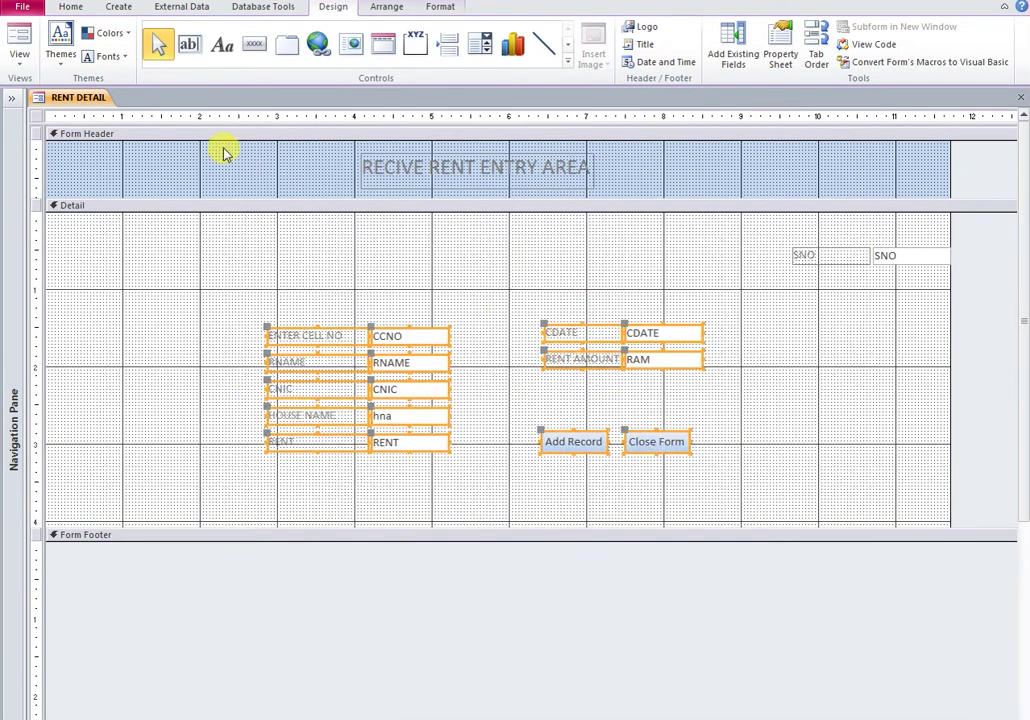
pyautogui.rightClick(79, 102)
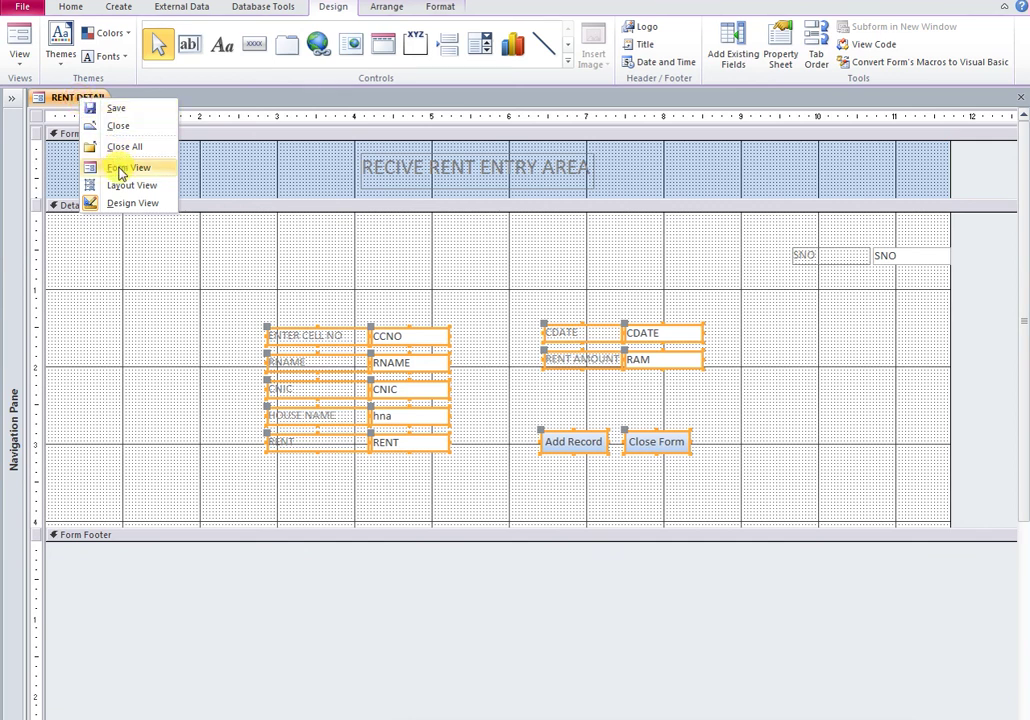
pyautogui.click(120, 172)
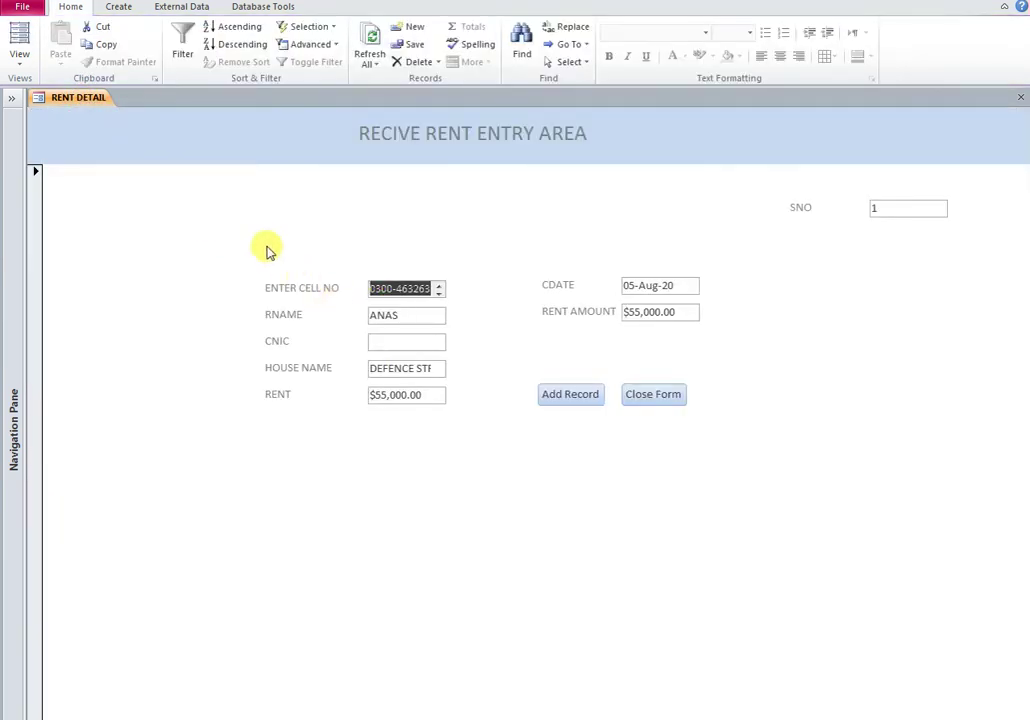
pyautogui.rightClick(70, 101)
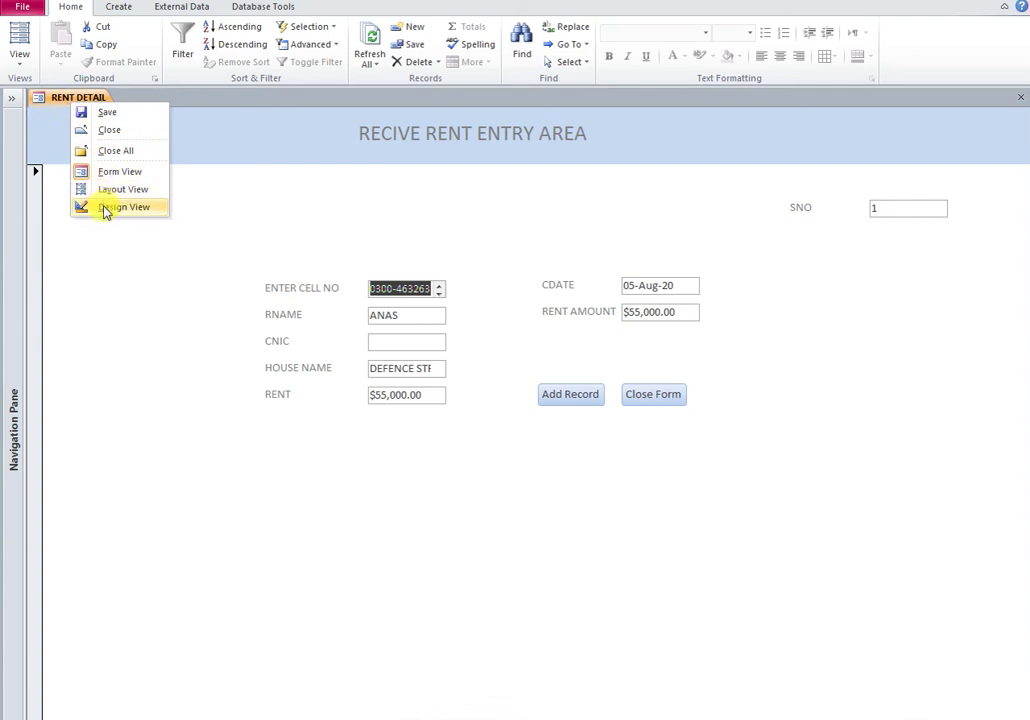
pyautogui.click(105, 207)
pyautogui.doubleClick(35, 121)
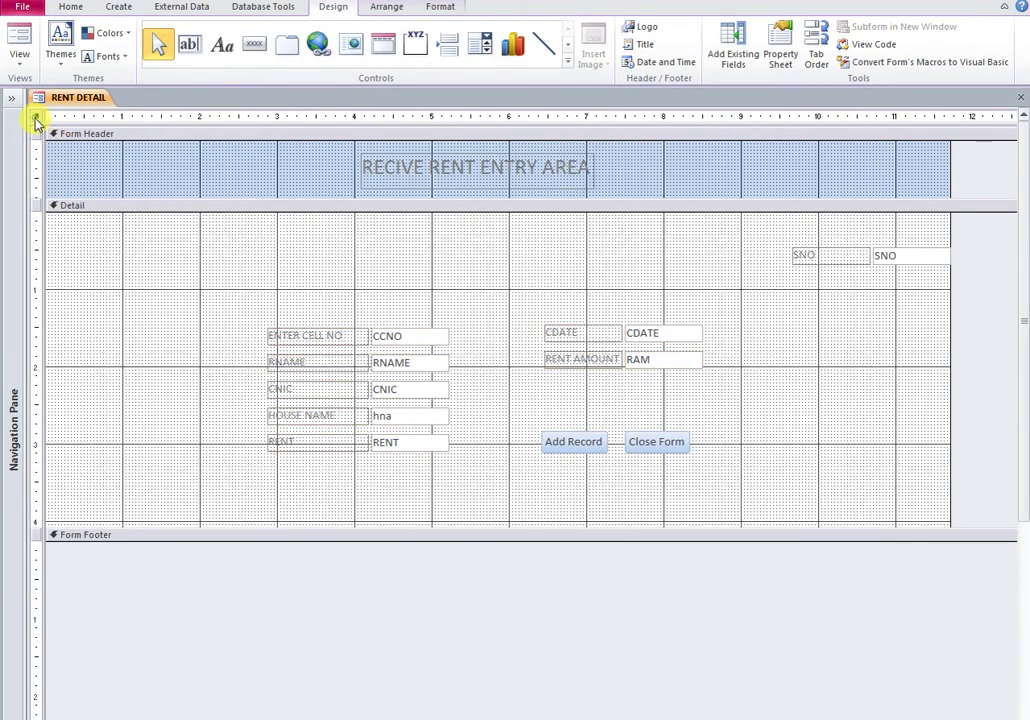
# Step: Start an embedded Macro Builder macro for On Load and add a GoToRecord action
pyautogui.click(850, 152)
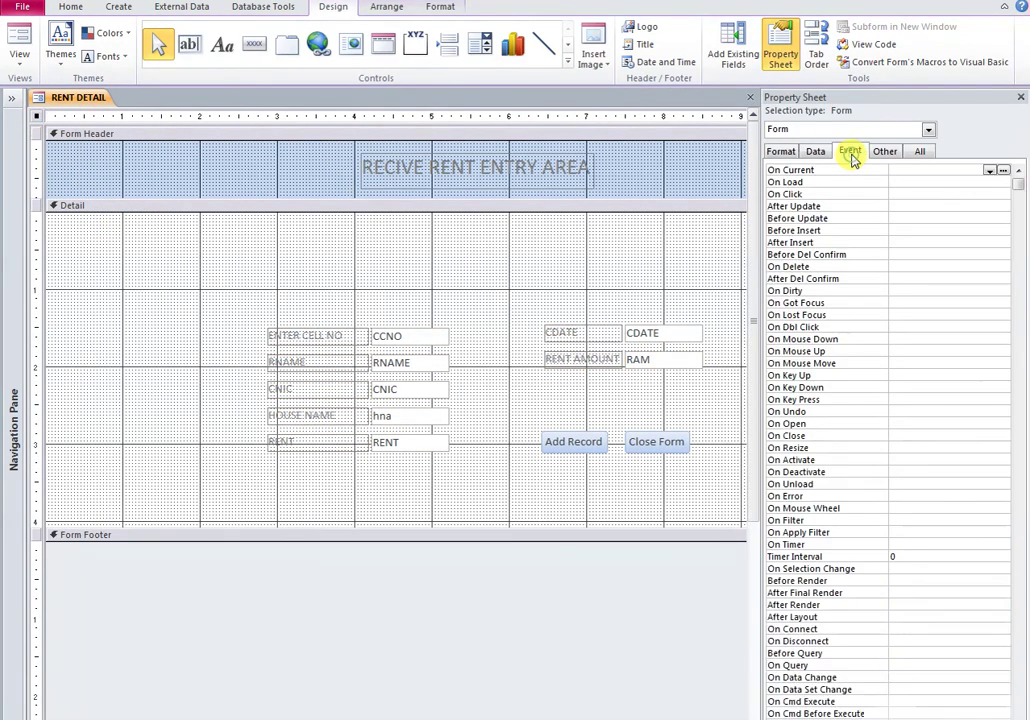
pyautogui.click(913, 181)
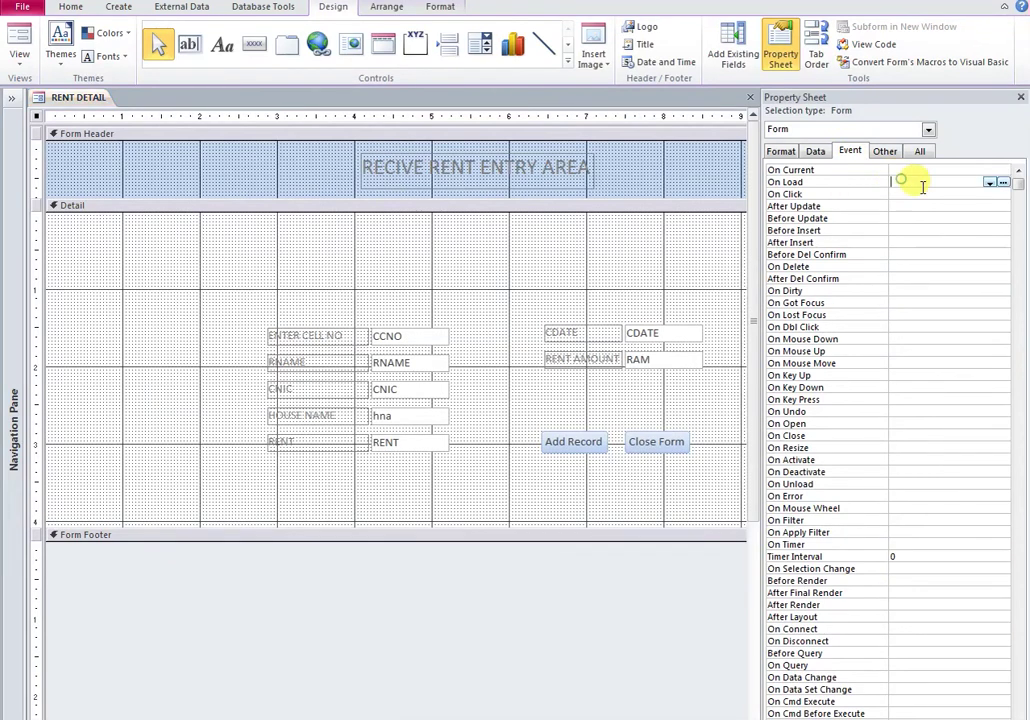
pyautogui.click(1003, 183)
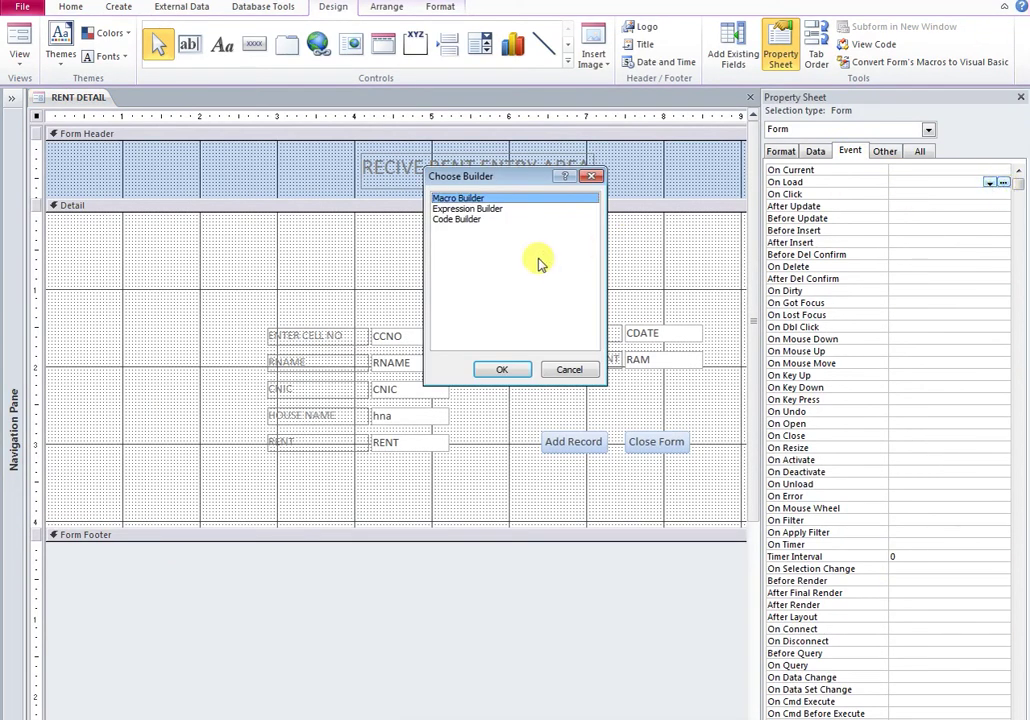
pyautogui.click(508, 369)
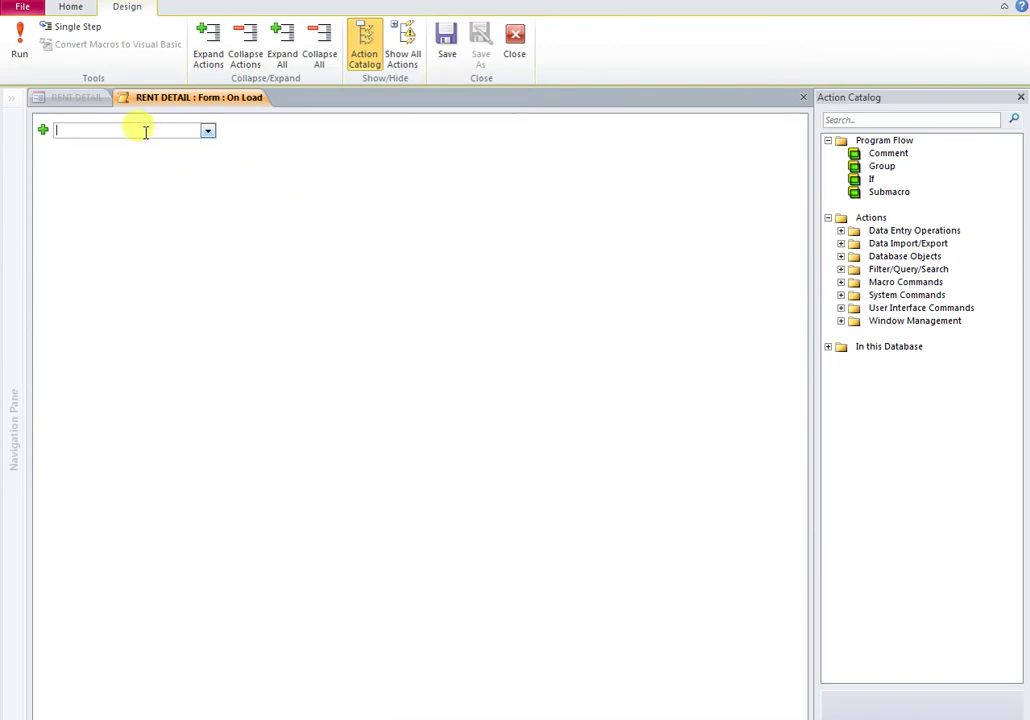
pyautogui.write('Go')
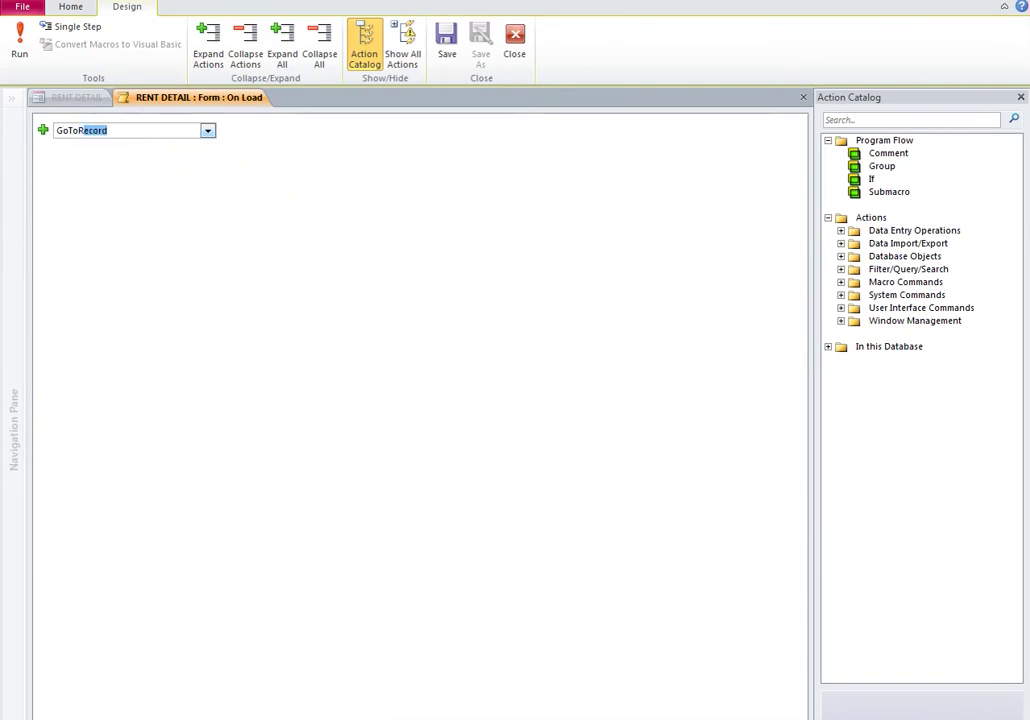
pyautogui.write('ToR')
pyautogui.press('Return')
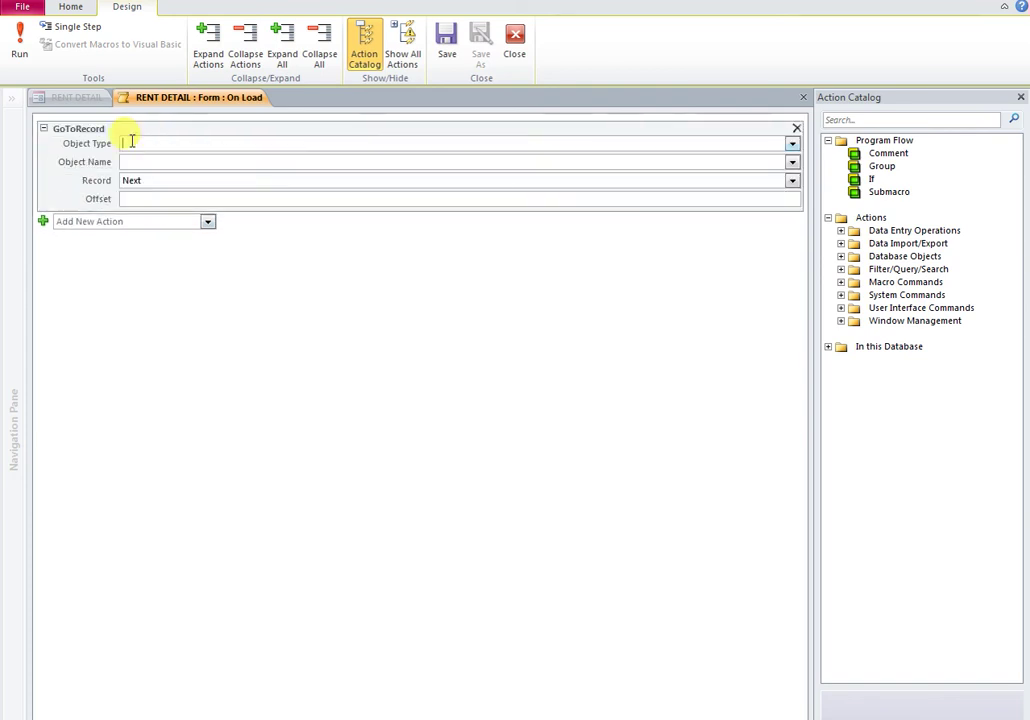
# Step: Set GoToRecord to Object Type Form, Object Name RENT DETAIL, Record New, and save it
pyautogui.click(792, 145)
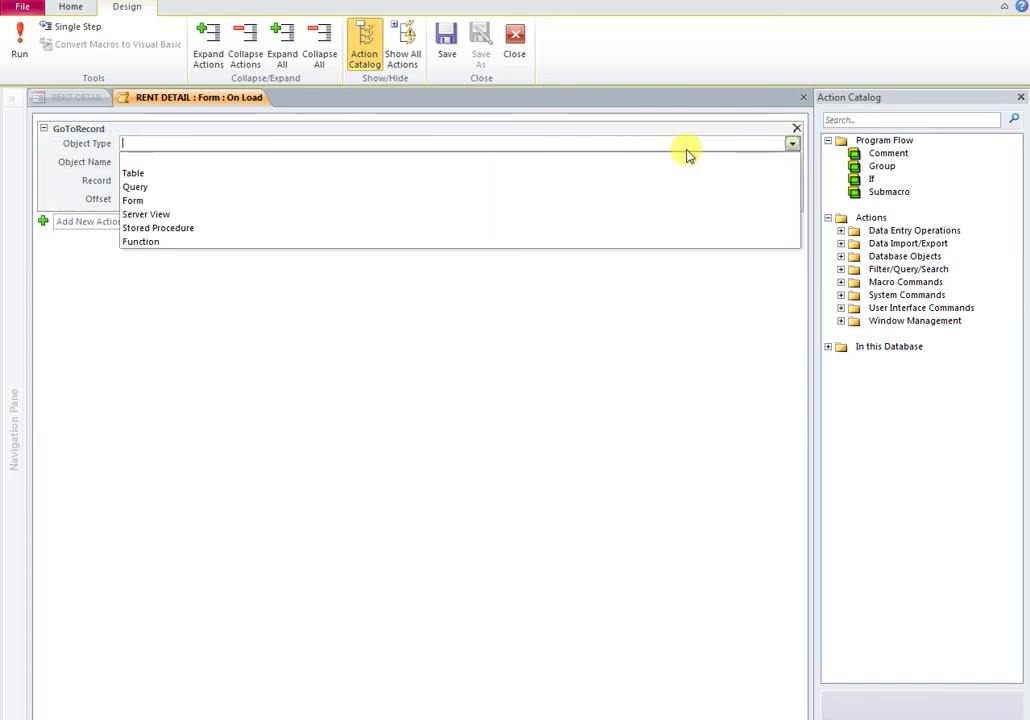
pyautogui.click(136, 201)
pyautogui.click(138, 161)
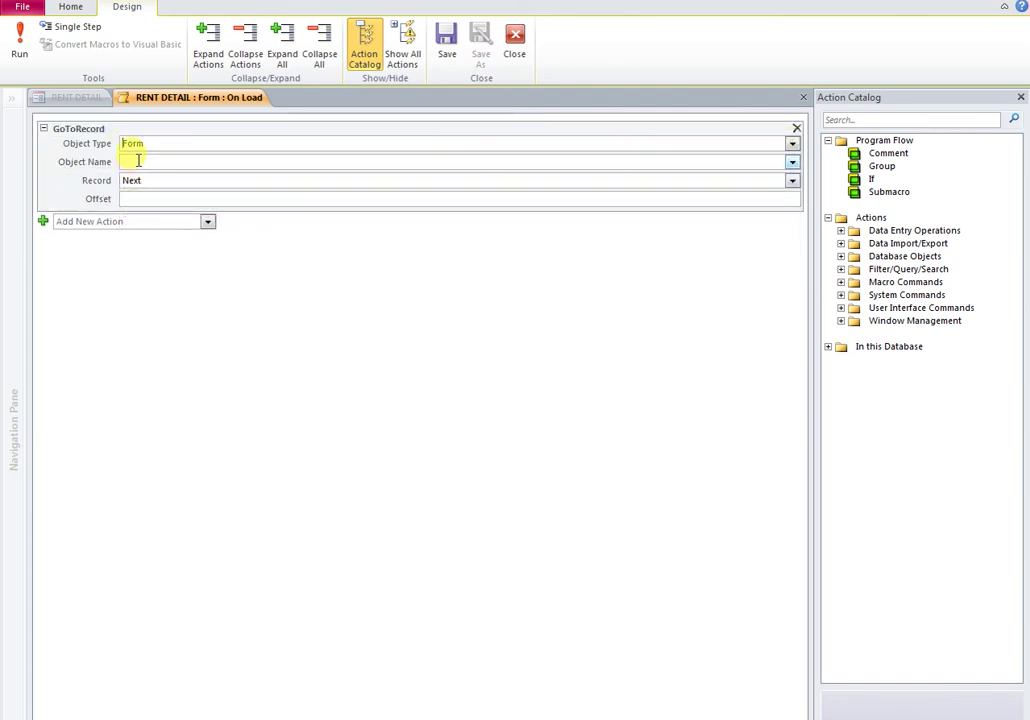
pyautogui.click(792, 163)
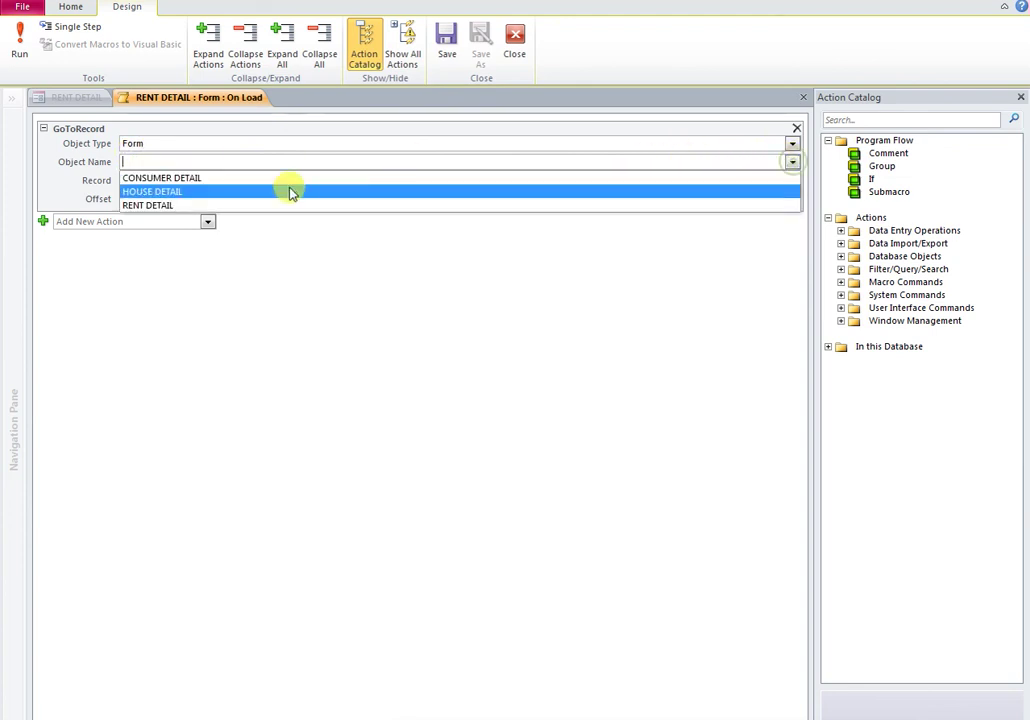
pyautogui.click(148, 205)
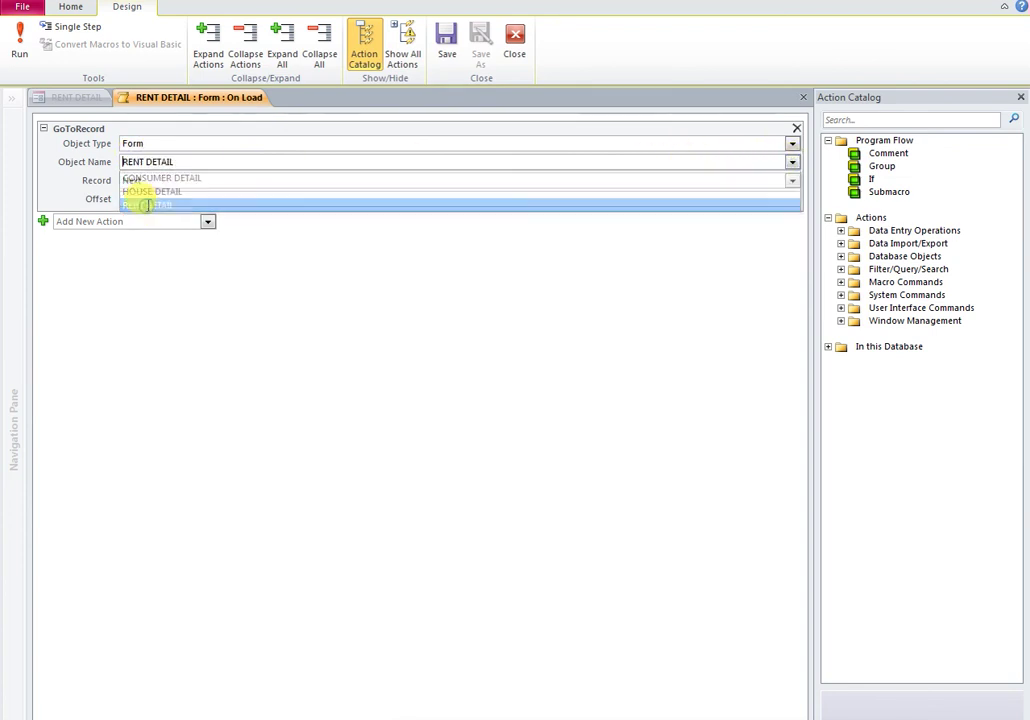
pyautogui.click(150, 180)
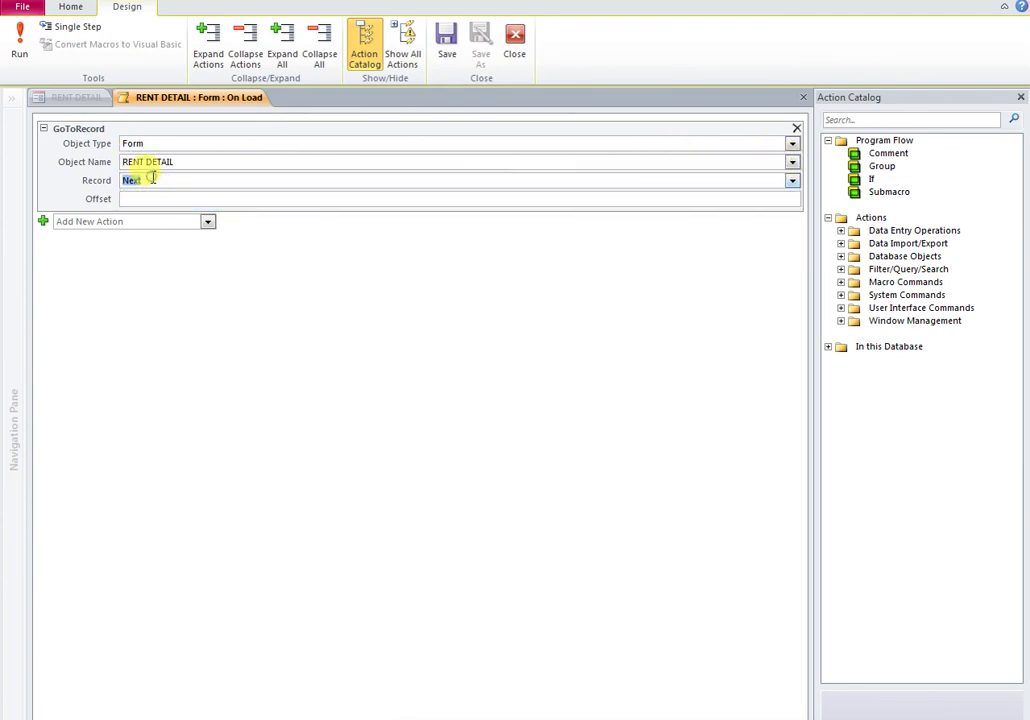
pyautogui.click(791, 182)
pyautogui.click(139, 270)
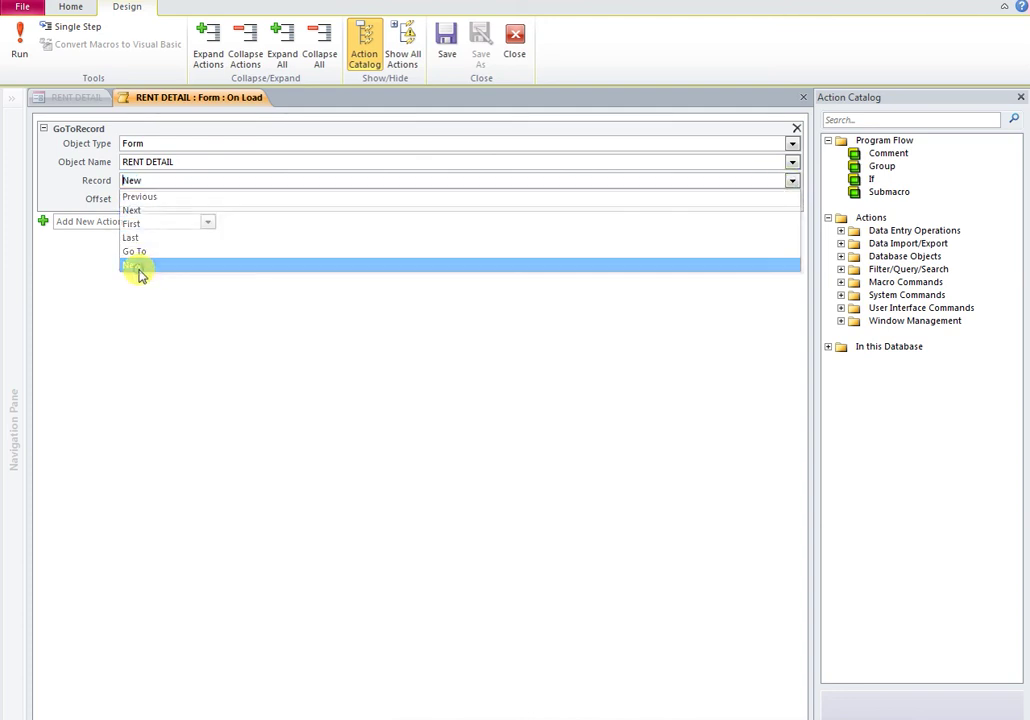
pyautogui.click(802, 99)
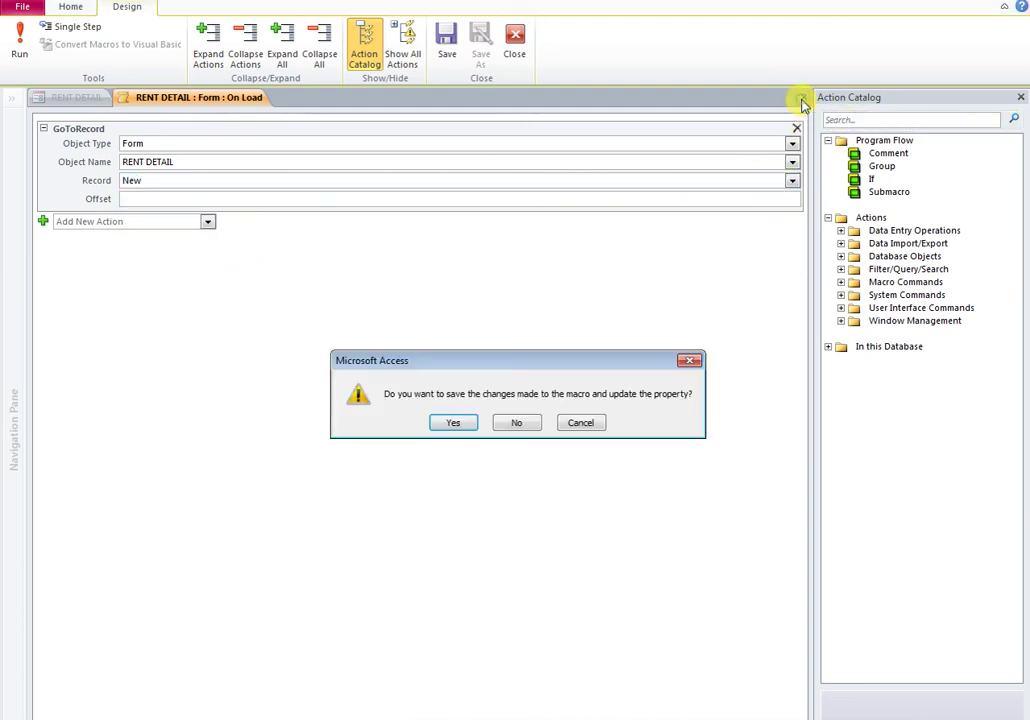
pyautogui.click(453, 424)
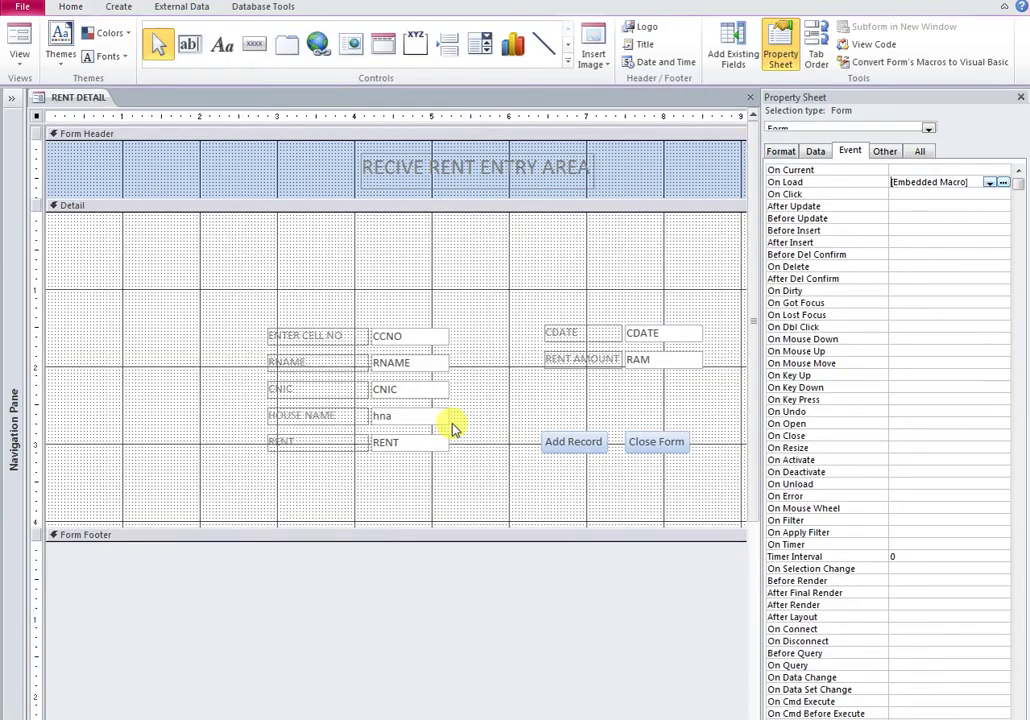
# Step: In Form View, enter a tenant's cell number so renter, house and $55,000.00 rent auto-fill
pyautogui.click(1020, 100)
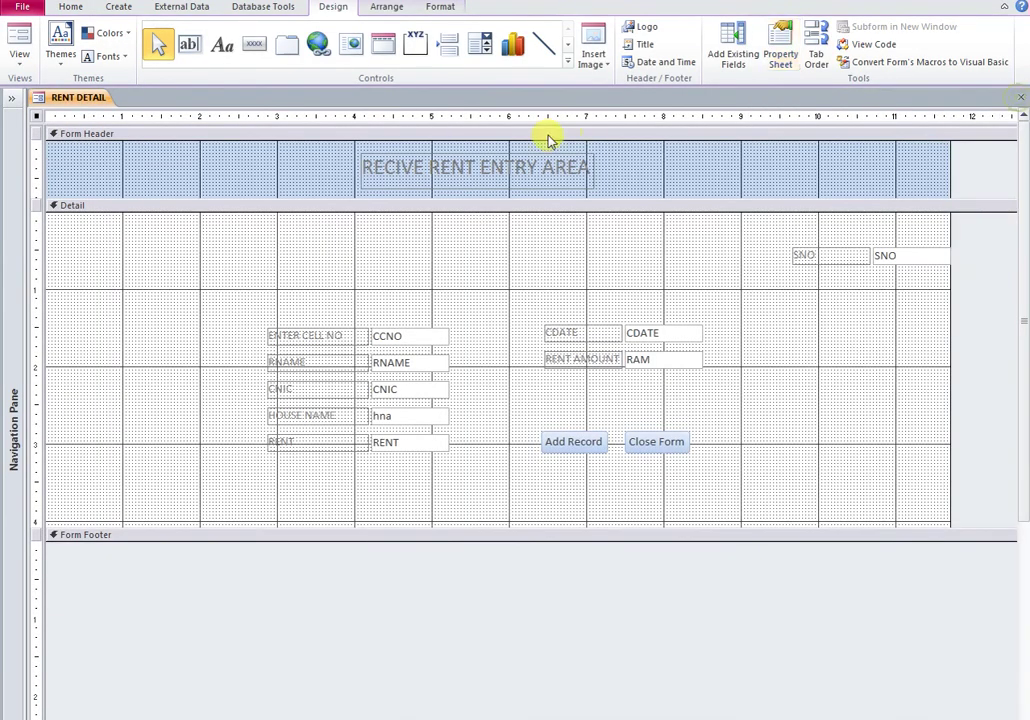
pyautogui.rightClick(62, 97)
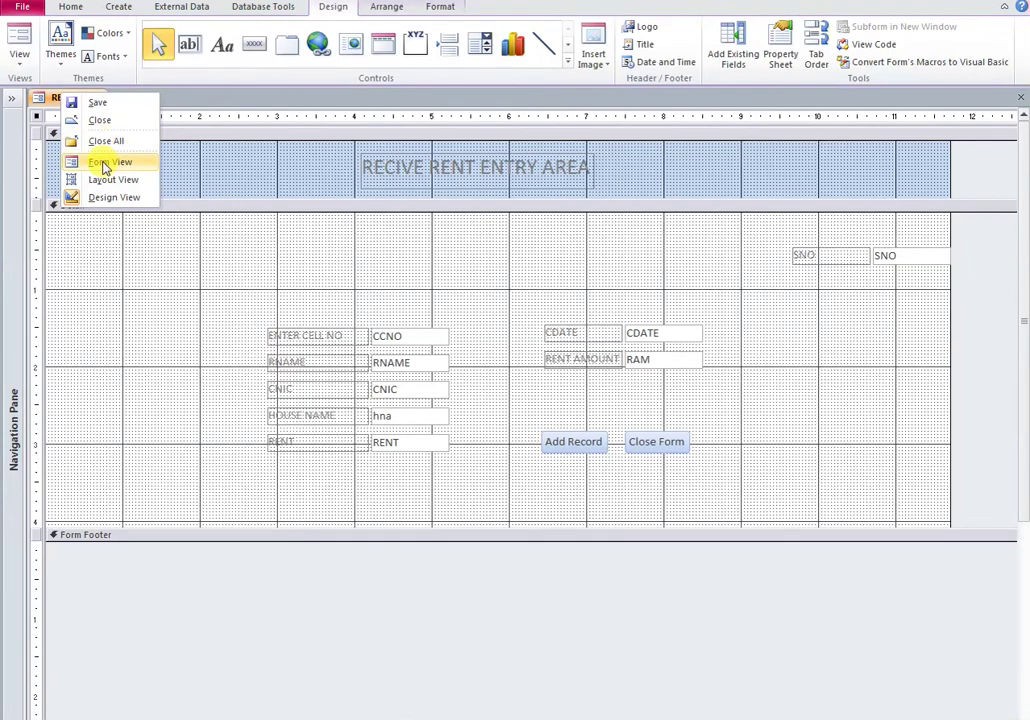
pyautogui.click(105, 162)
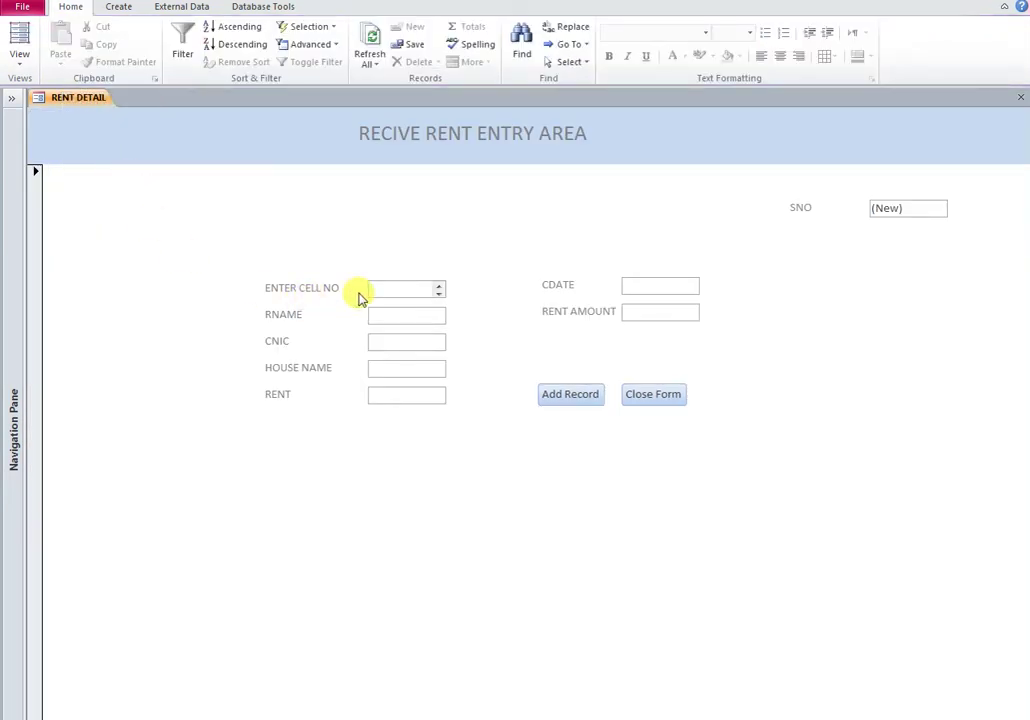
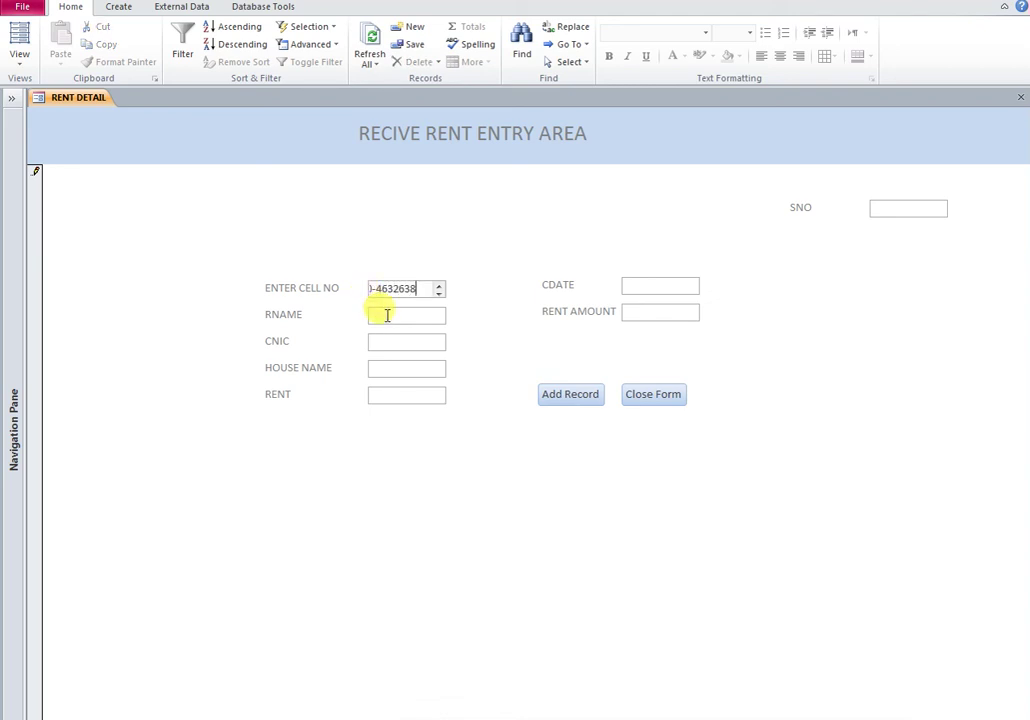
pyautogui.click(653, 286)
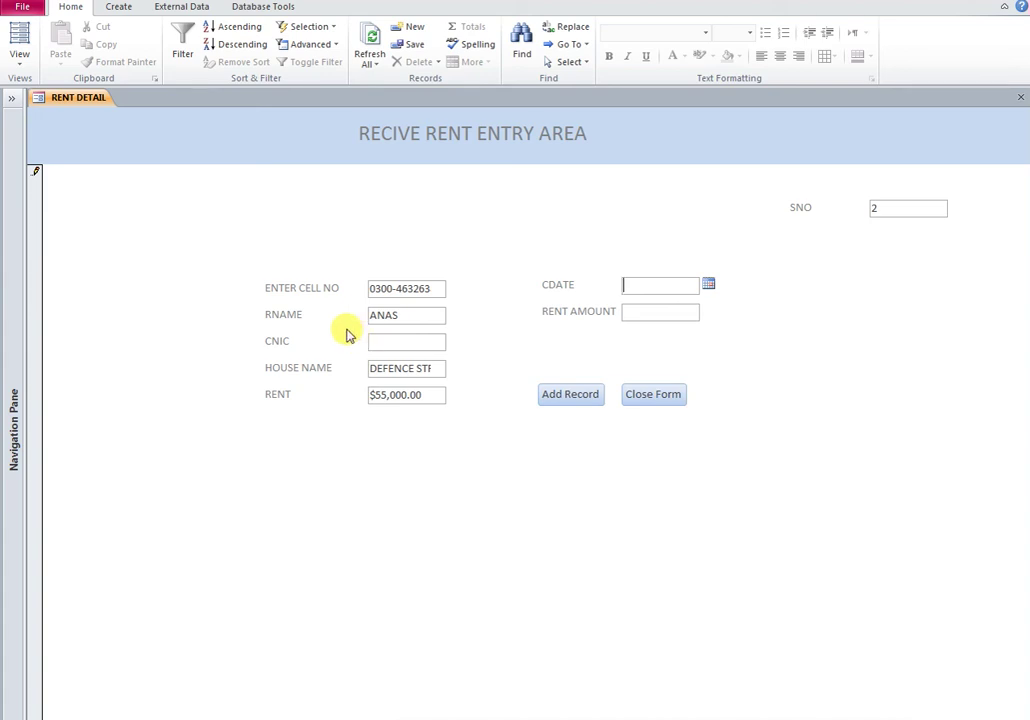
pyautogui.rightClick(130, 128)
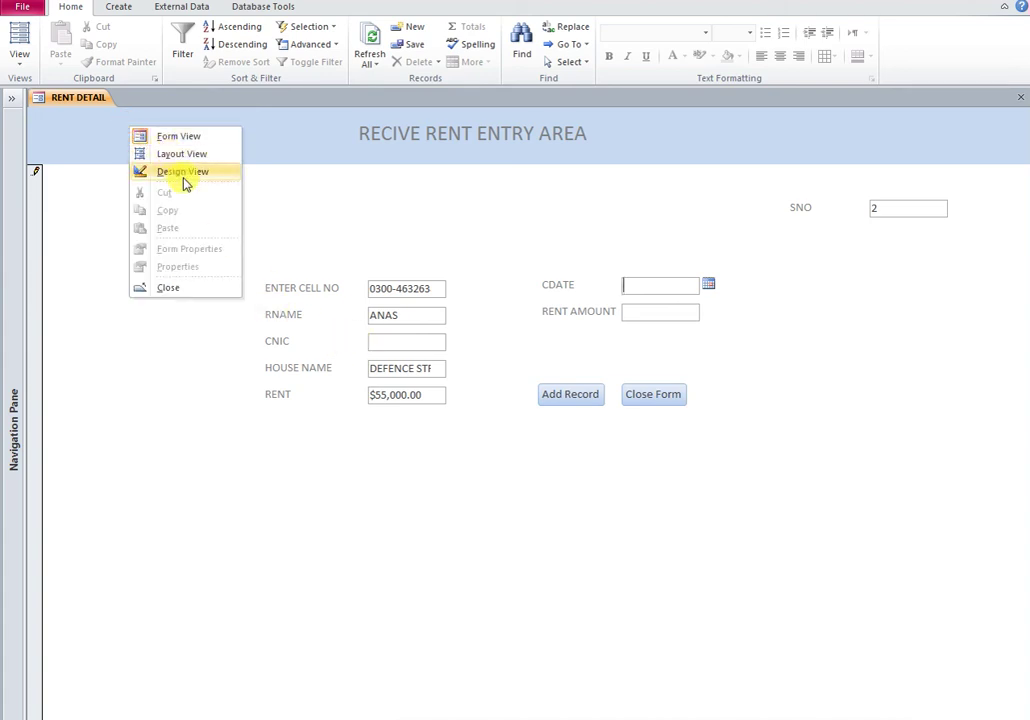
# Step: Widen the CCNO through RENT text boxes, preview them in Form View, and save the form design
pyautogui.click(183, 173)
pyautogui.moveTo(476, 318); pyautogui.dragTo(441, 451)
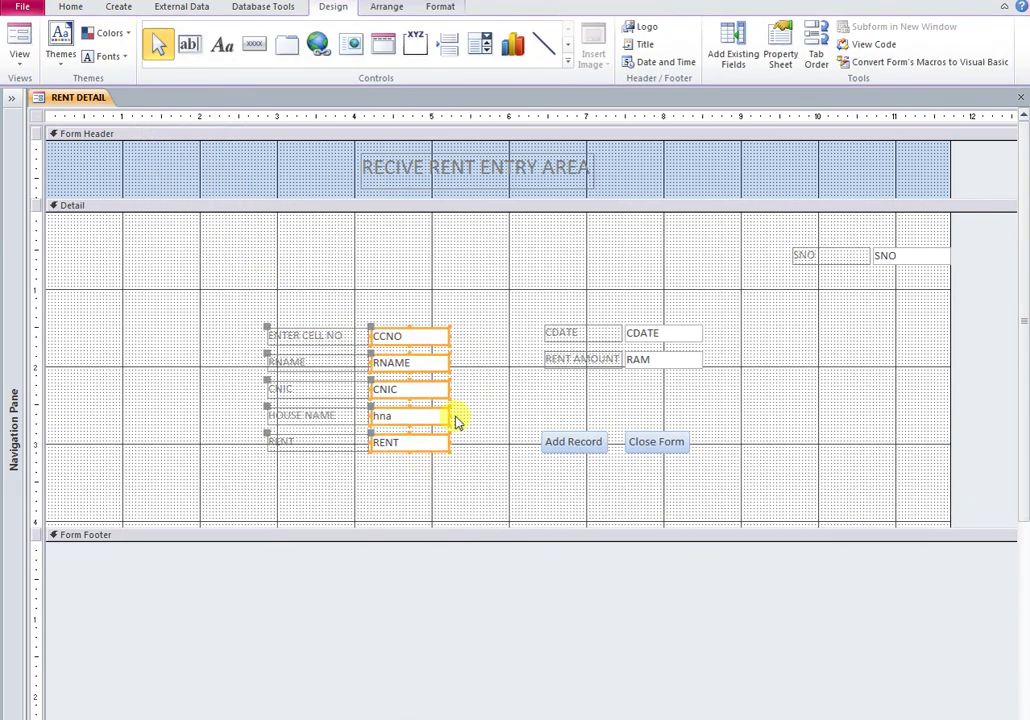
pyautogui.moveTo(450, 362); pyautogui.dragTo(510, 362)
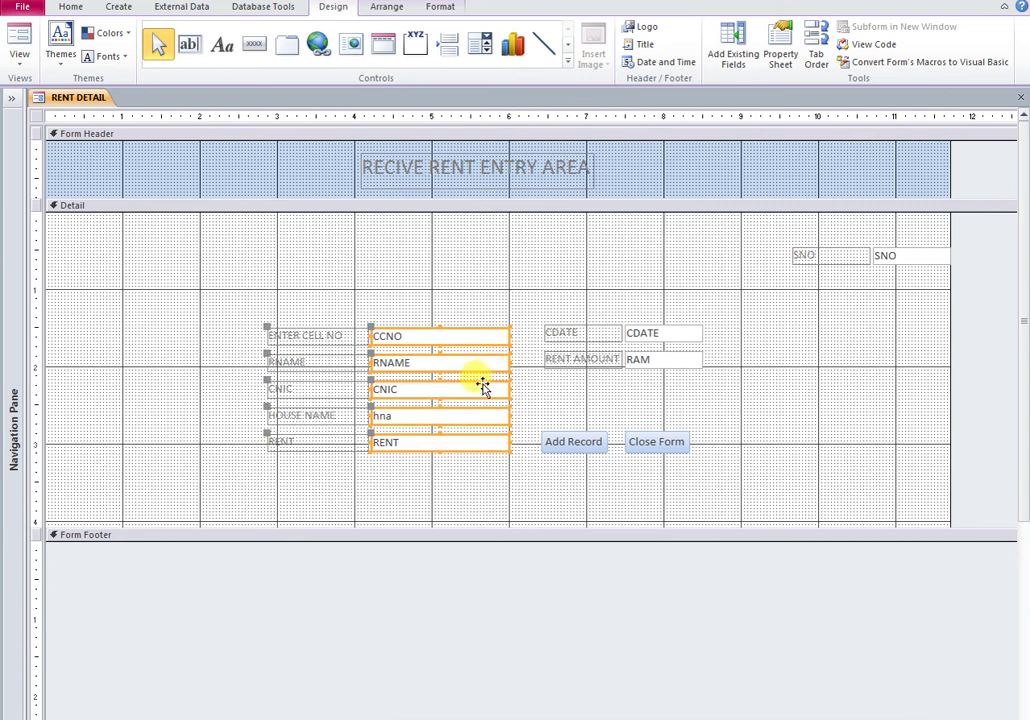
pyautogui.rightClick(76, 98)
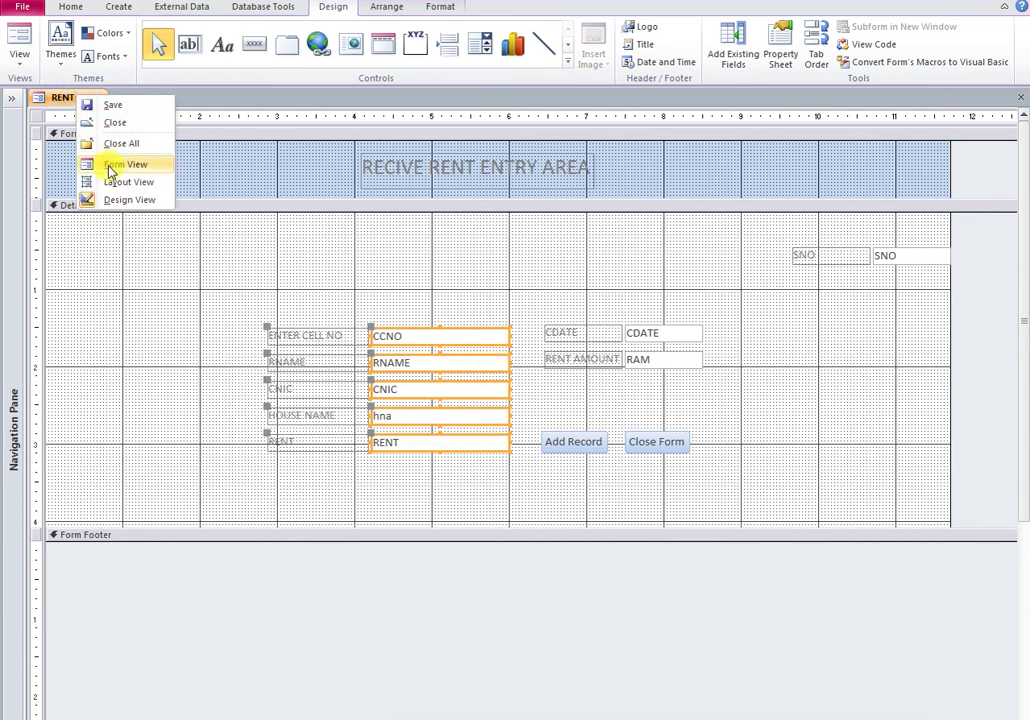
pyautogui.click(110, 164)
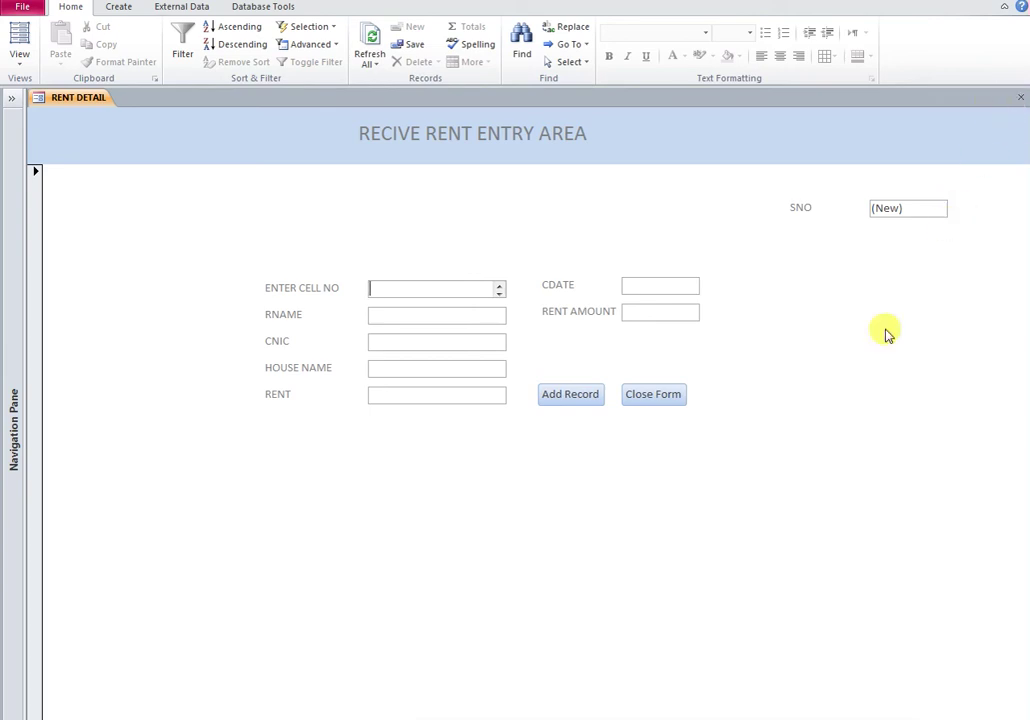
pyautogui.click(1022, 100)
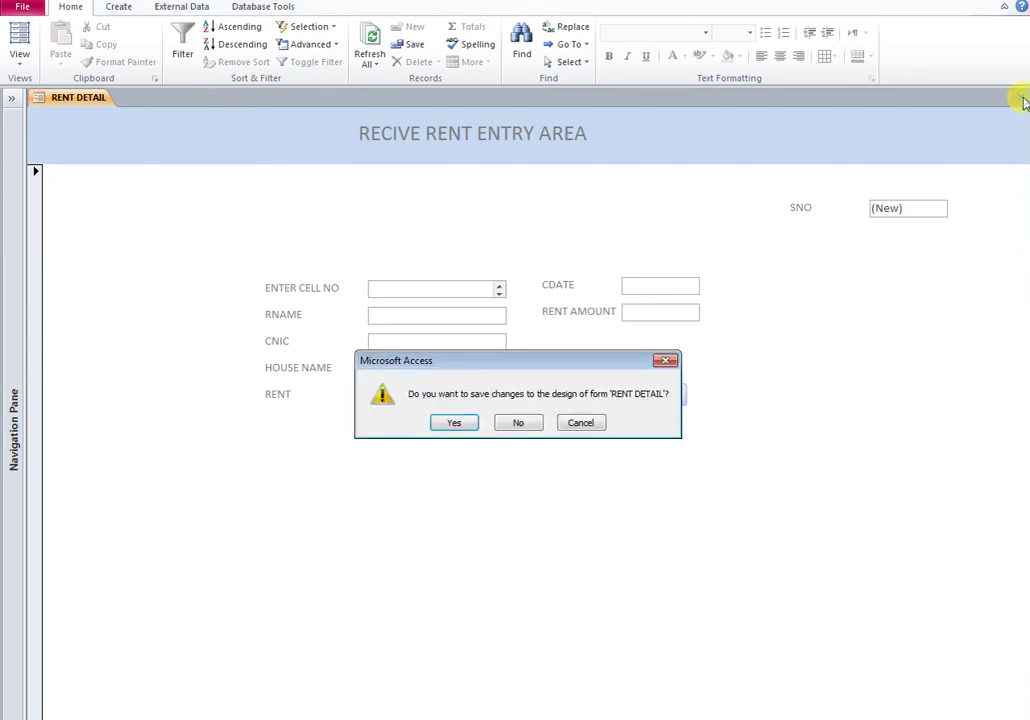
pyautogui.click(452, 426)
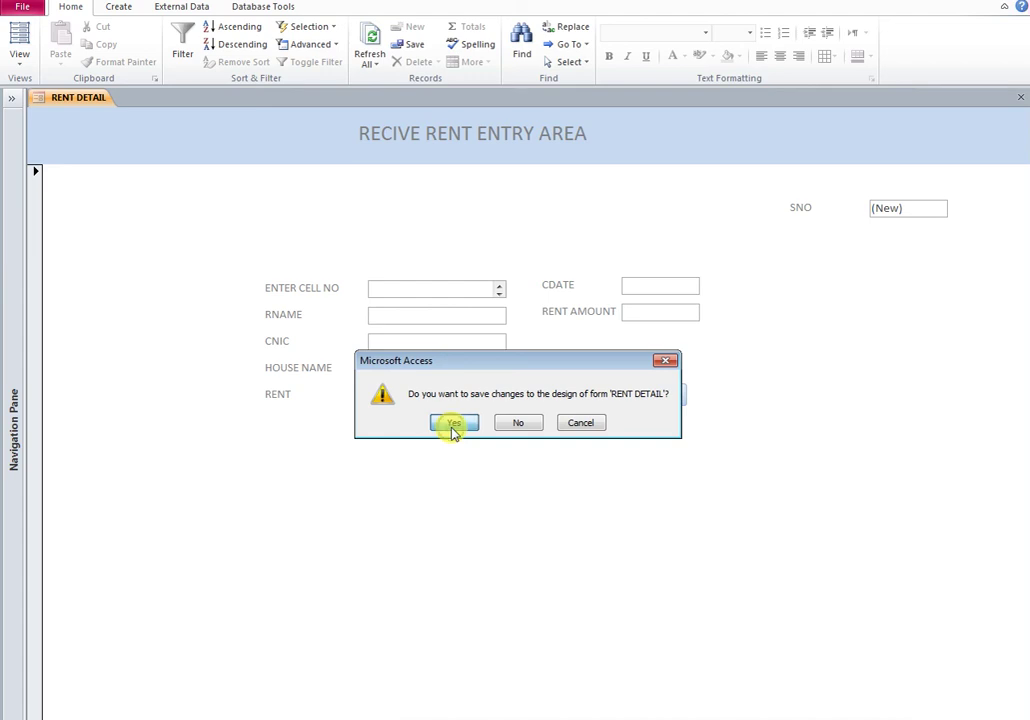